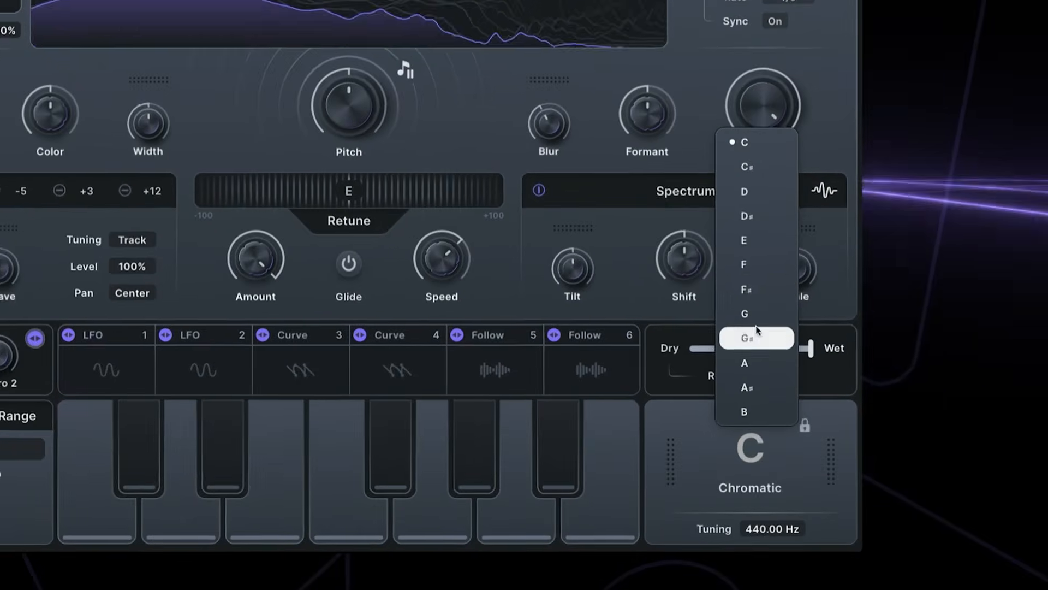
# Choose the key's root note in Evoke and open the scale choices in place of Chromatic.
pyautogui.click(752, 301)
pyautogui.click(739, 480)
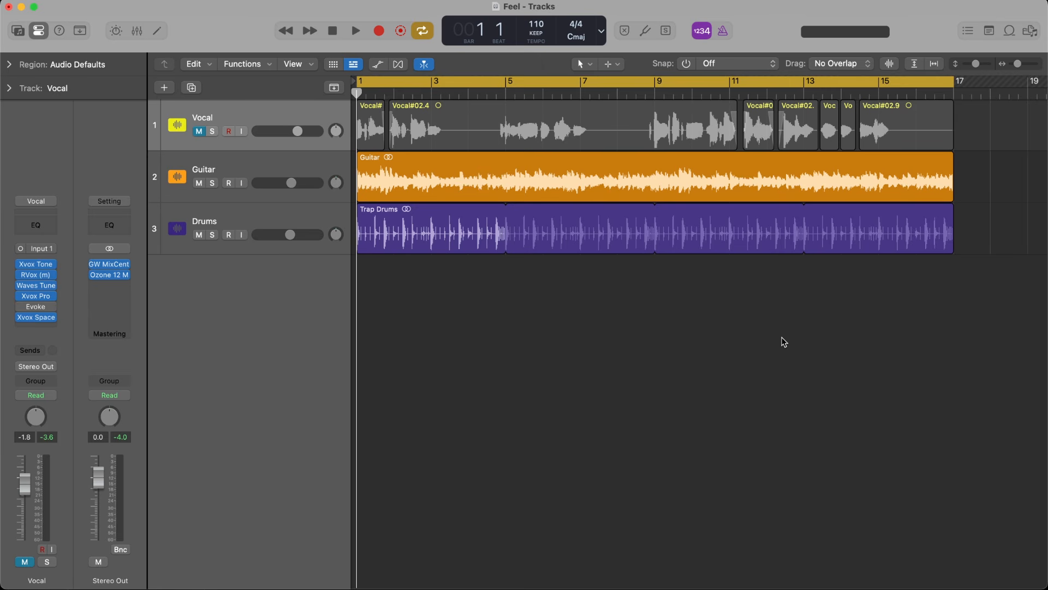
# Unmute the Vocal track and compare the song's opening bars without and with the vocal.
pyautogui.press('space')
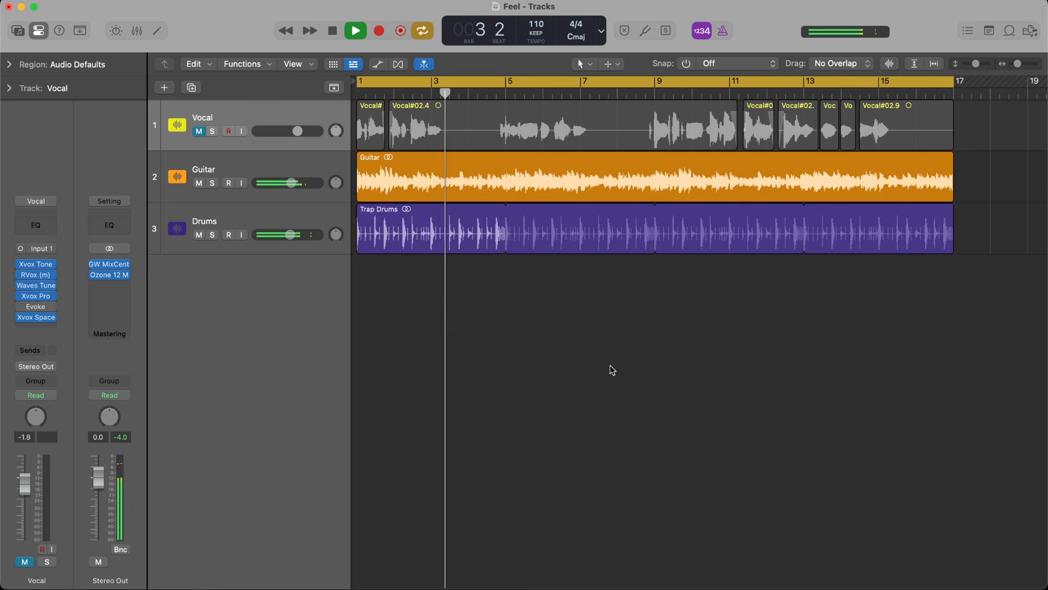
pyautogui.press('space')
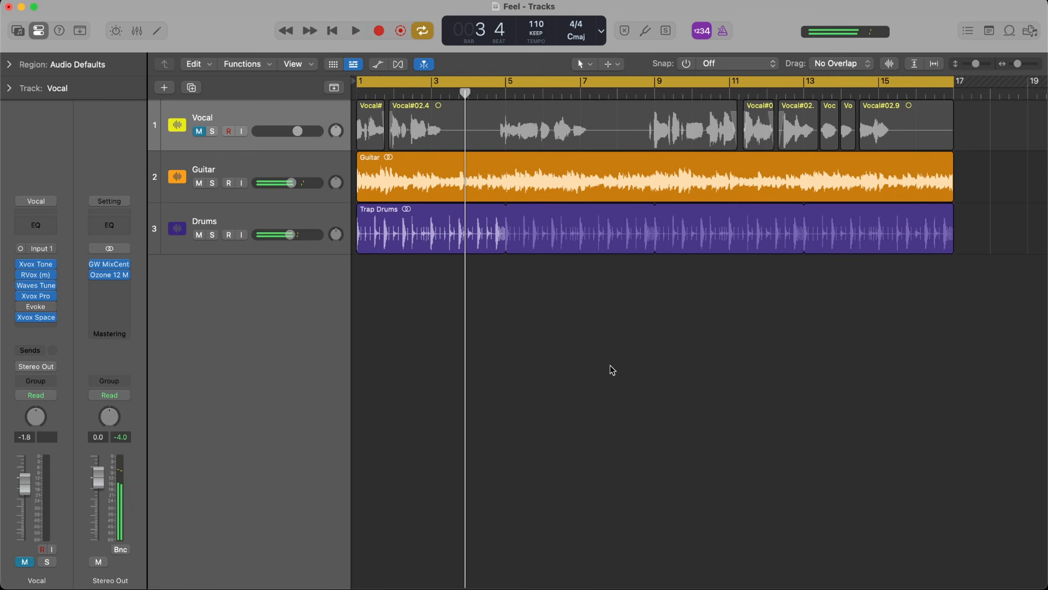
pyautogui.click(200, 131)
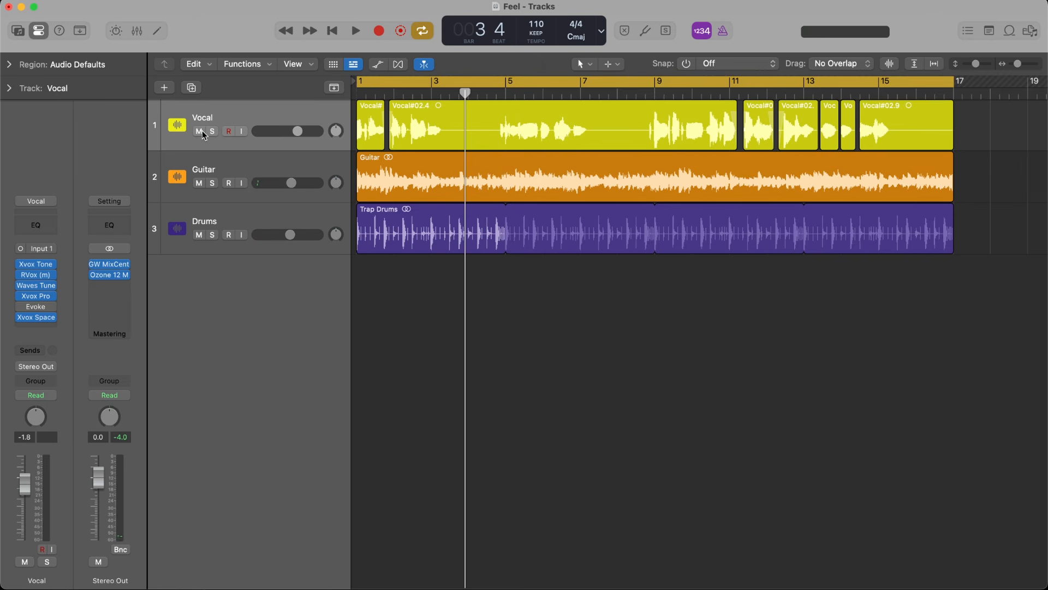
pyautogui.press('Return')
pyautogui.press('space')
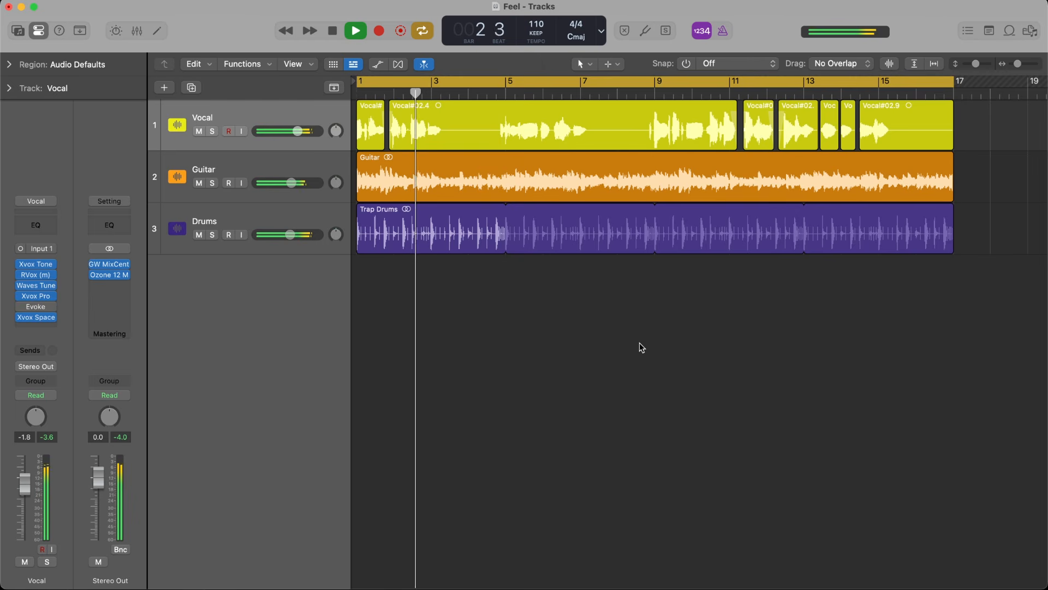
pyautogui.press('space')
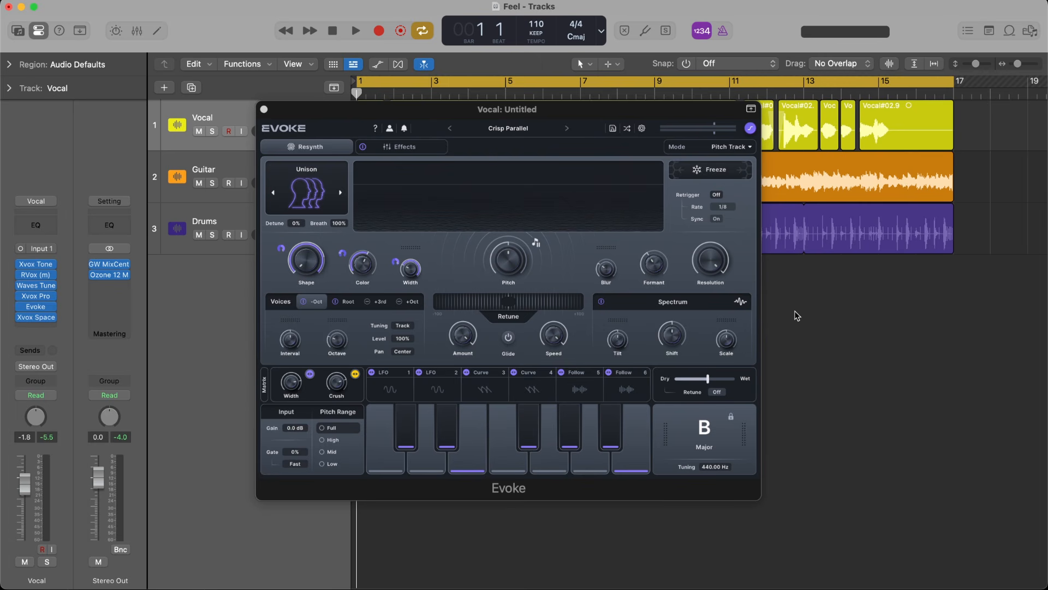
# Listen to the song with the Crisp Parallel preset on the vocal and view the preset's effects chain.
pyautogui.press('space')
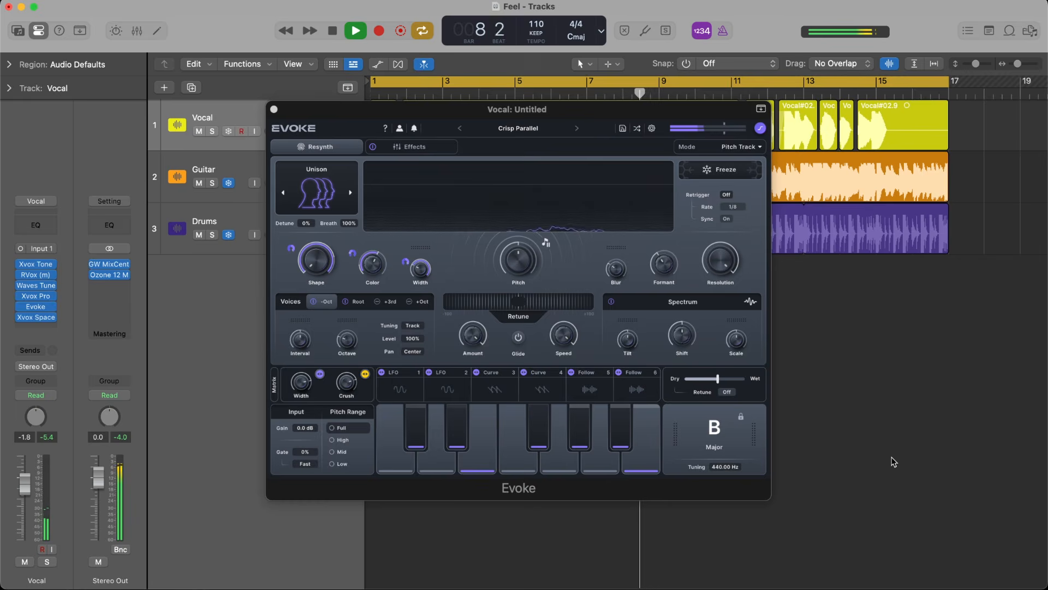
pyautogui.press('space')
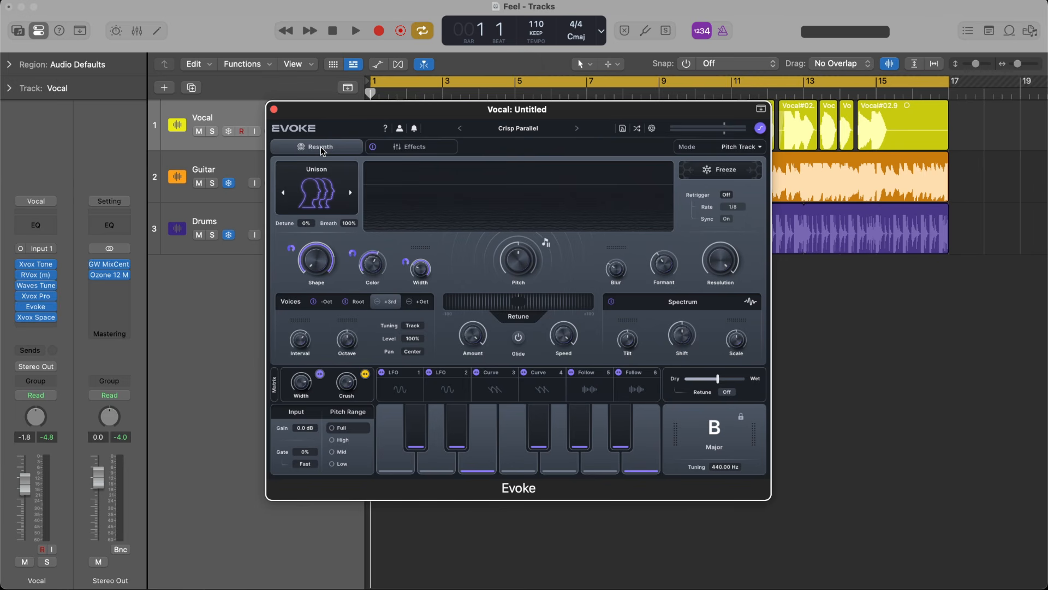
pyautogui.click(412, 147)
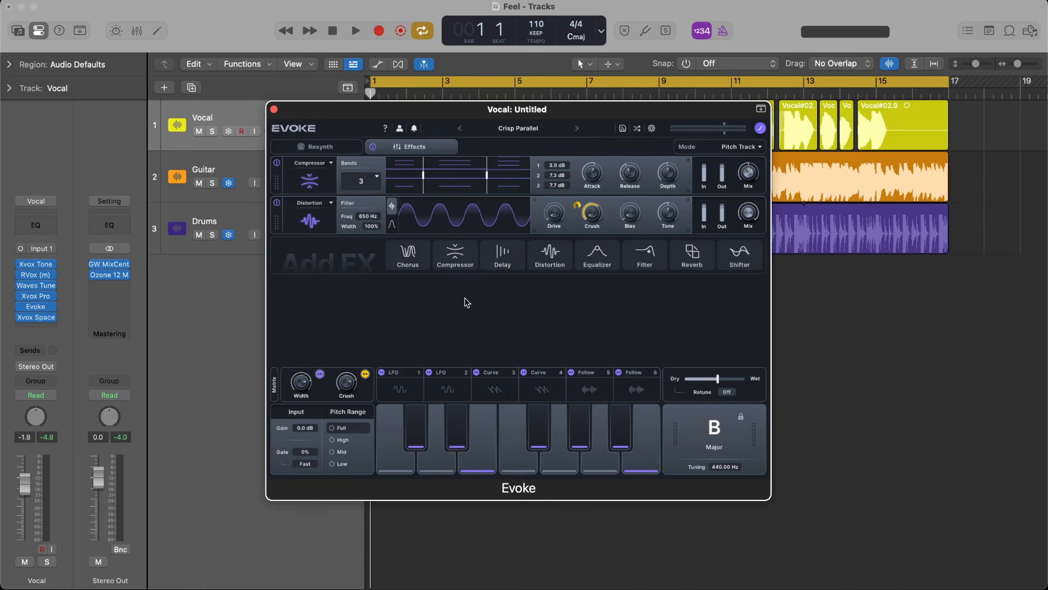
pyautogui.click(326, 146)
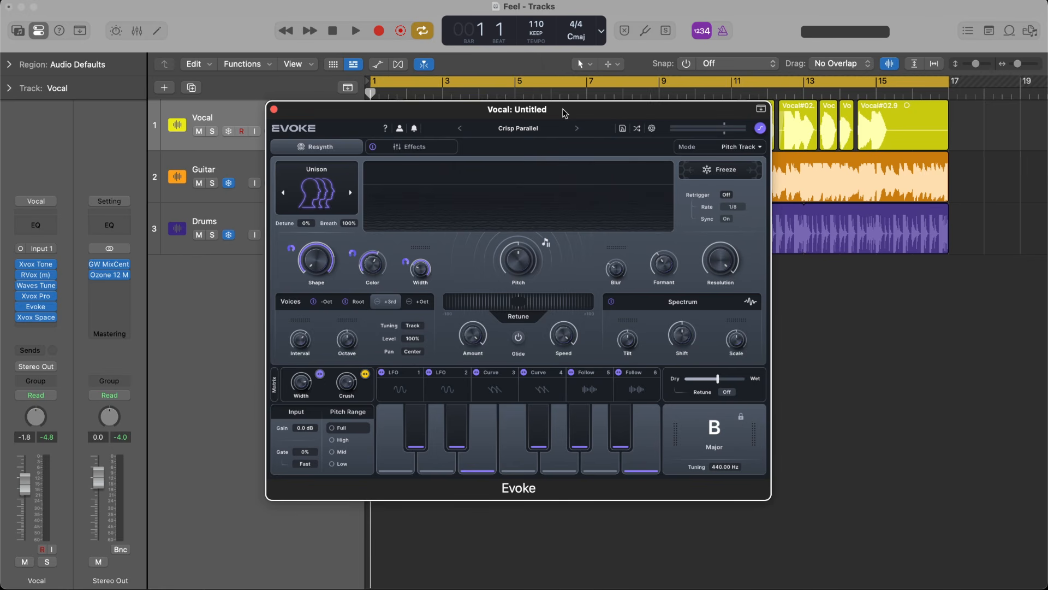
# Turn on the help tooltips and read about the Resynth Character, Shape and Voices controls.
pyautogui.click(387, 127)
pyautogui.moveTo(319, 189)
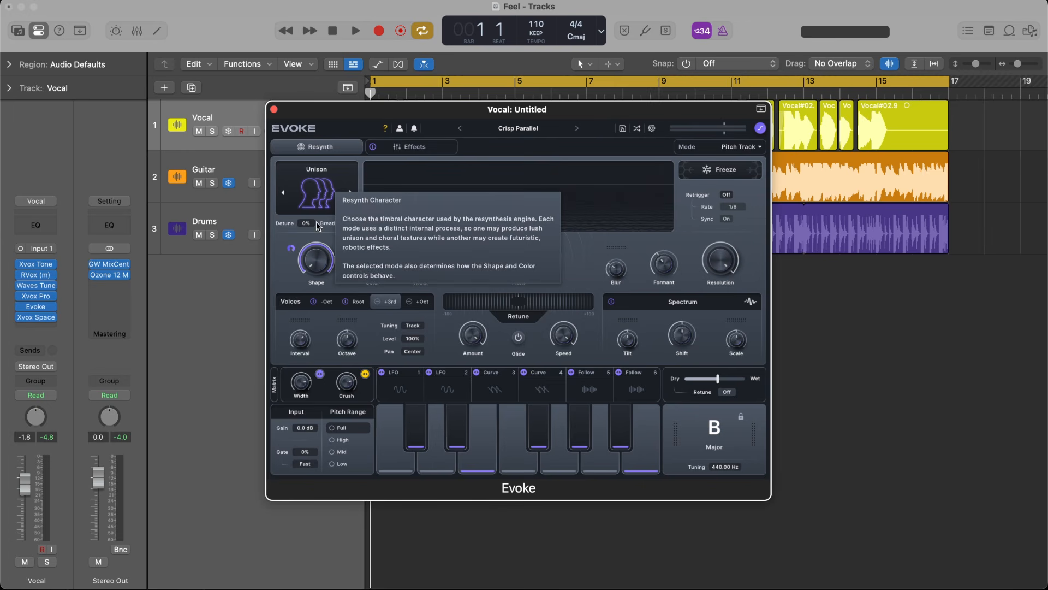
pyautogui.moveTo(319, 258)
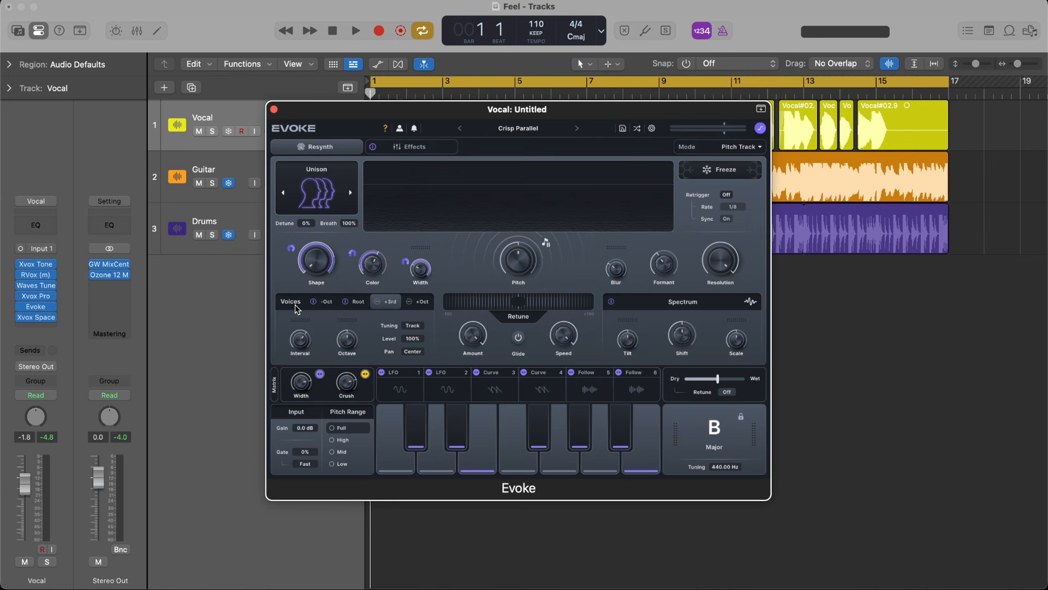
pyautogui.moveTo(326, 306)
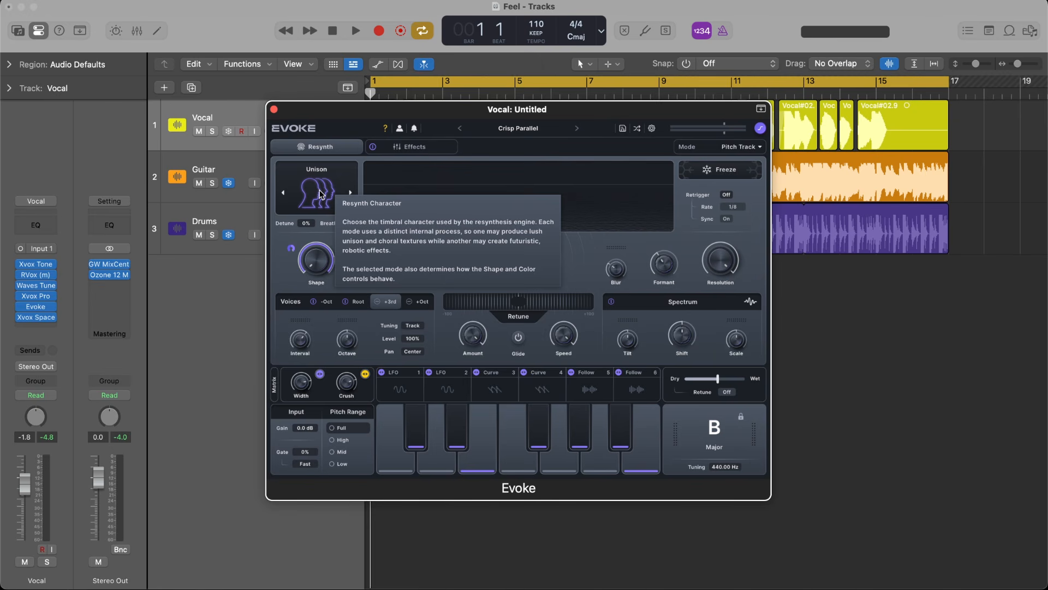
# Try the Natural resynth character Oracle on the vocal during playback.
pyautogui.click(322, 187)
pyautogui.moveTo(322, 187)
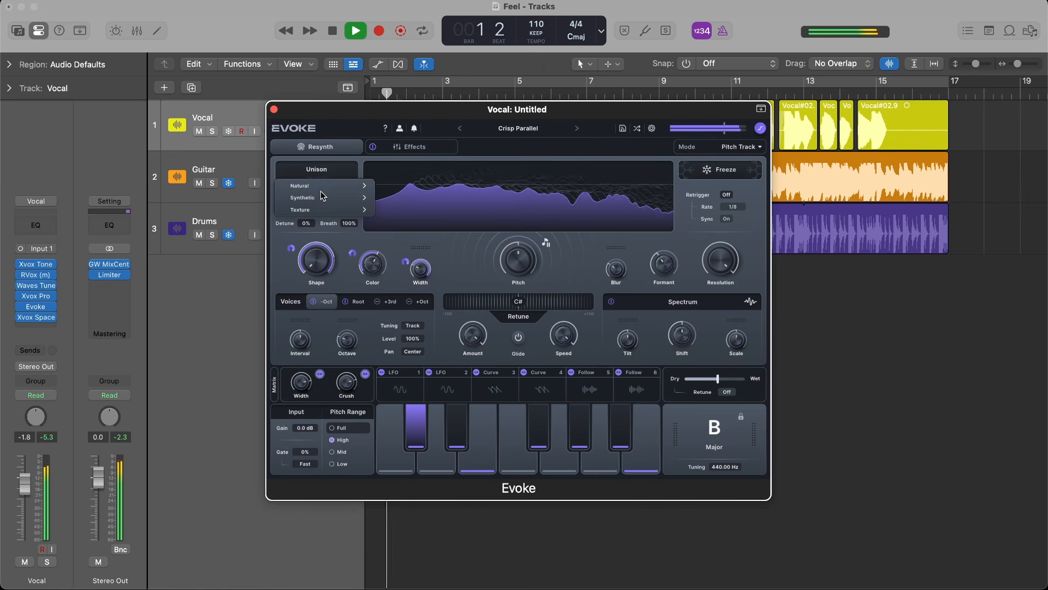
pyautogui.moveTo(322, 196)
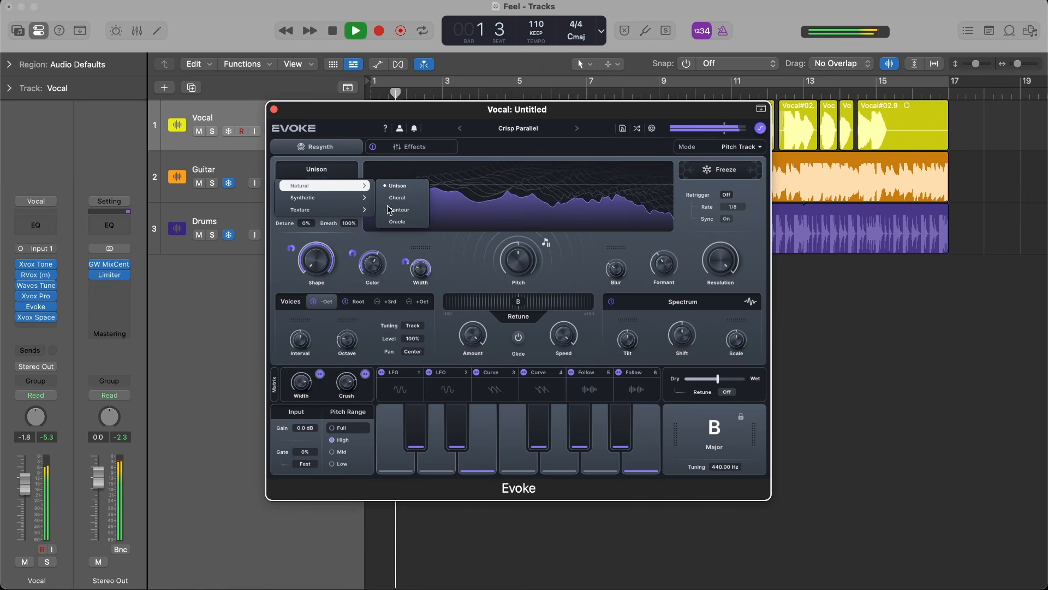
pyautogui.click(387, 221)
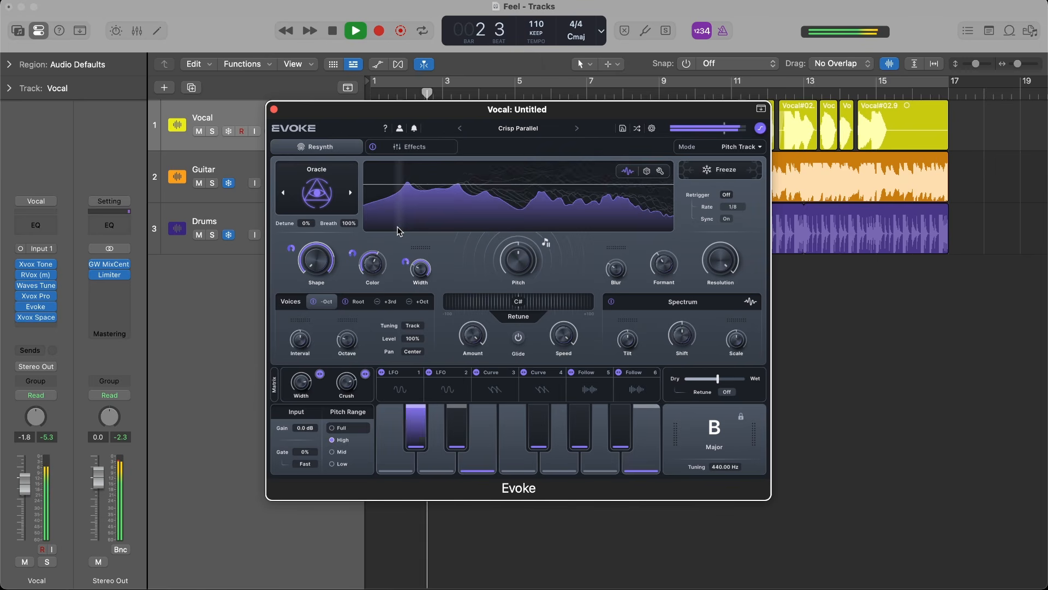
# Try the Synthetic resynth character Droid on the vocal.
pyautogui.click(321, 187)
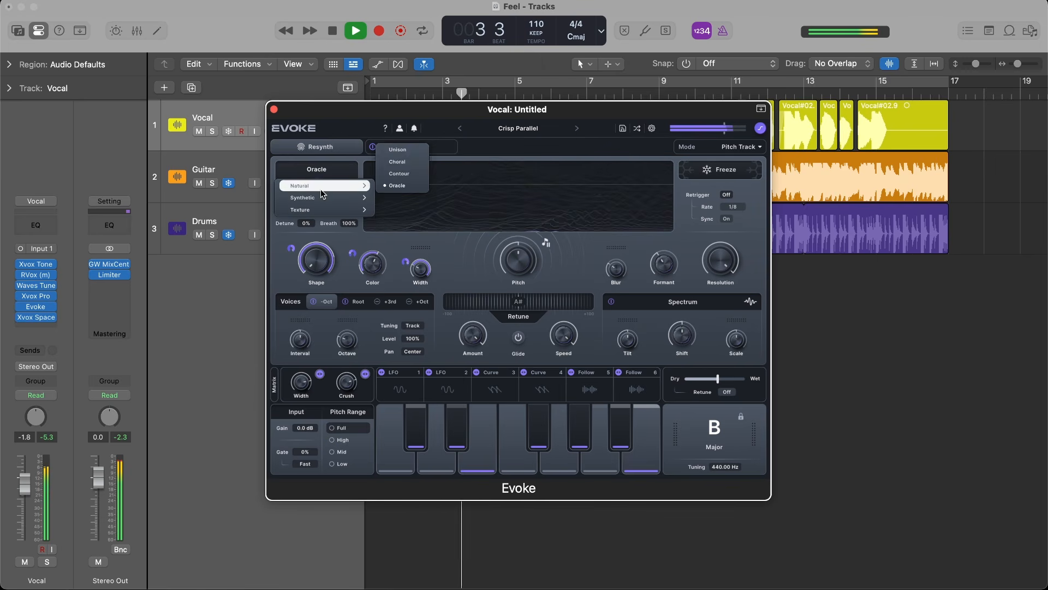
pyautogui.moveTo(323, 194)
pyautogui.click(399, 245)
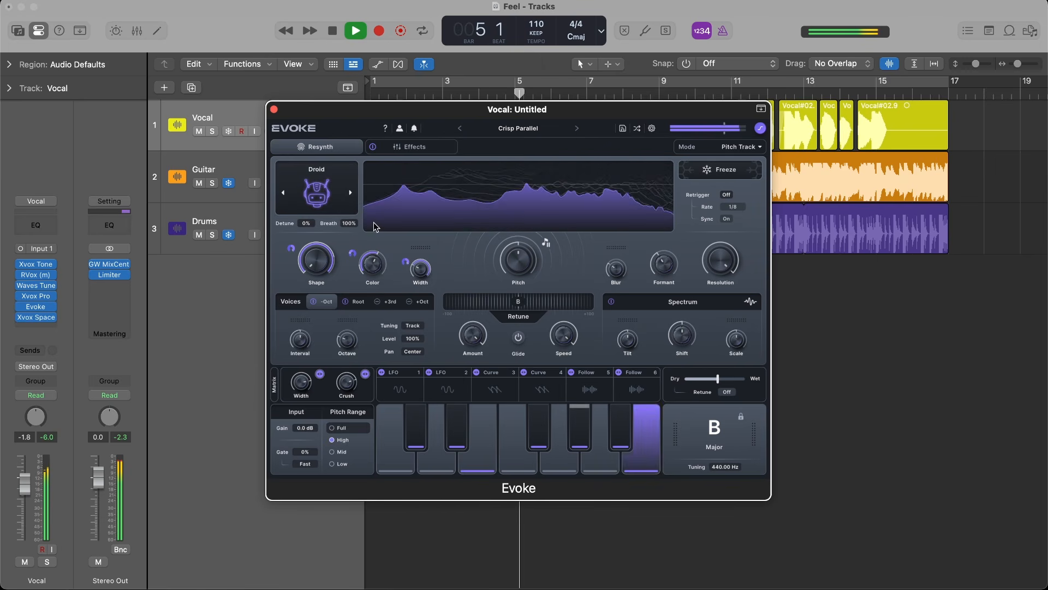
# Advance the resynth character from Droid to Mecha to audition it on the vocal.
pyautogui.click(320, 185)
pyautogui.moveTo(325, 189)
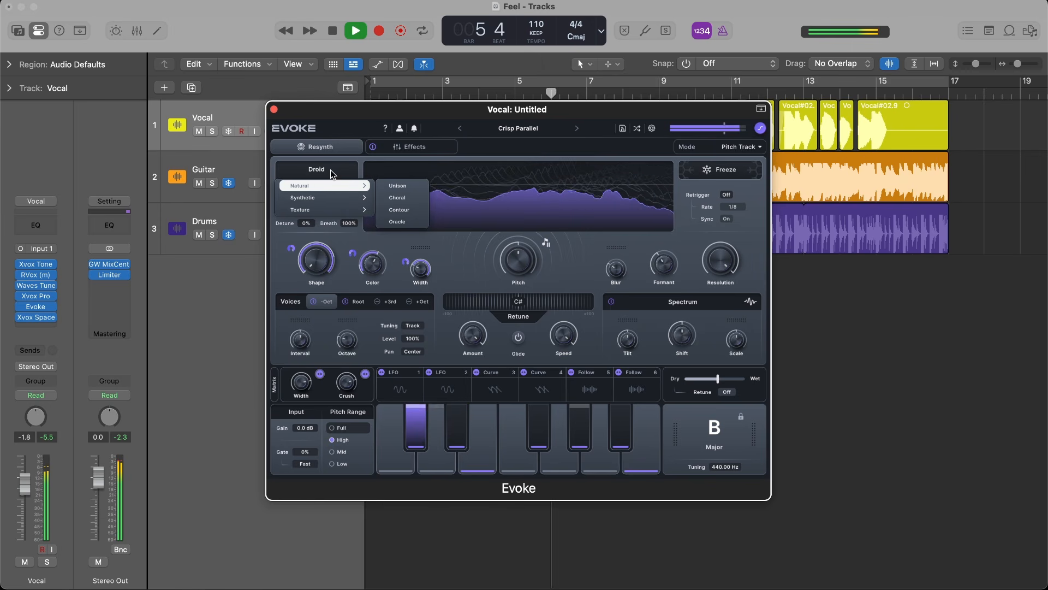
pyautogui.click(352, 158)
pyautogui.click(352, 193)
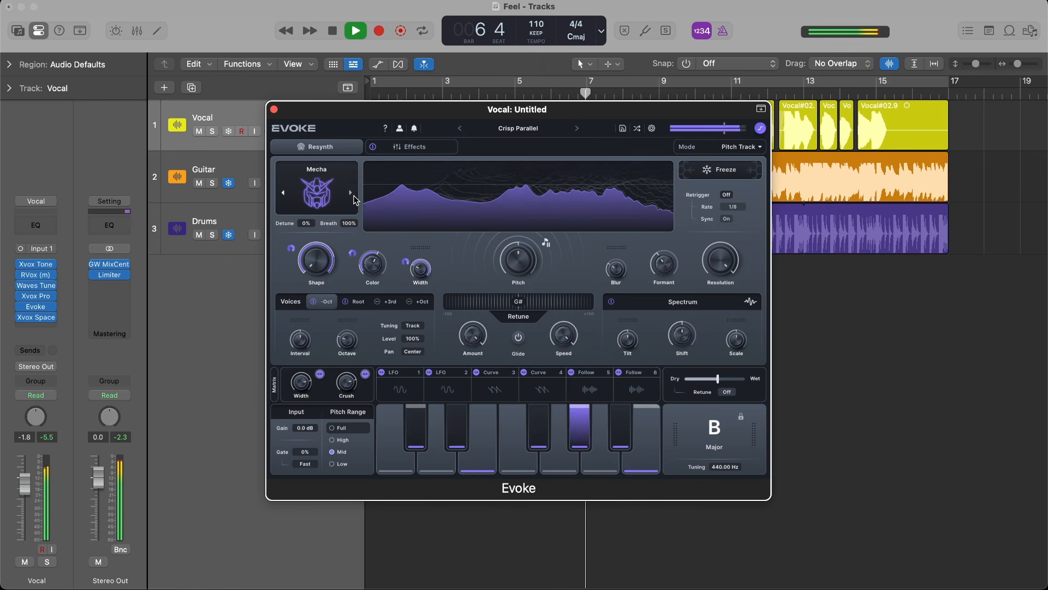
# Set the resynth character to the Synthetic option Corrupt and examine the Shape and Color controls.
pyautogui.click(320, 194)
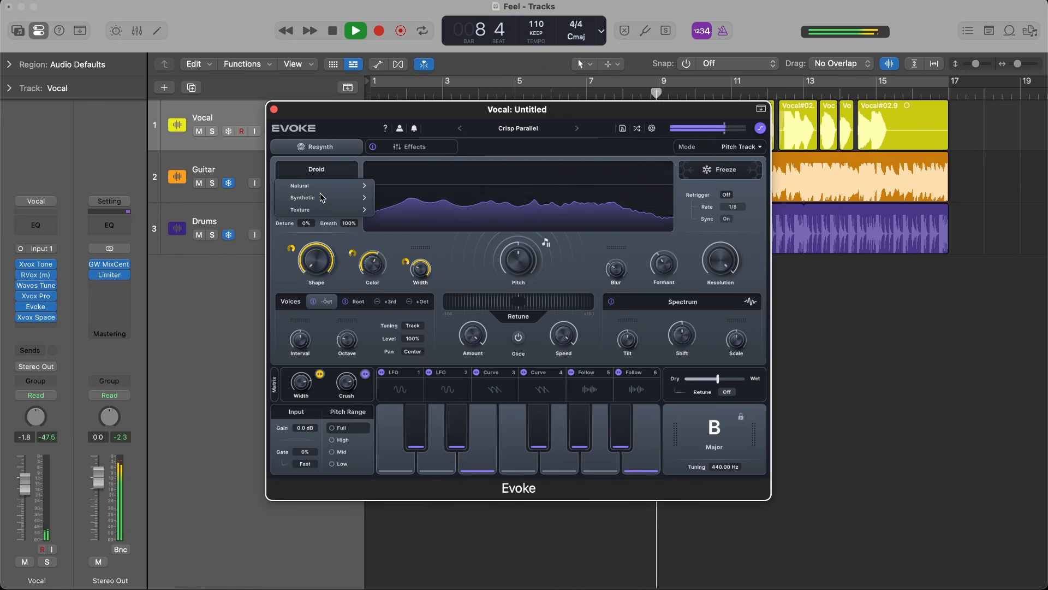
pyautogui.moveTo(321, 198)
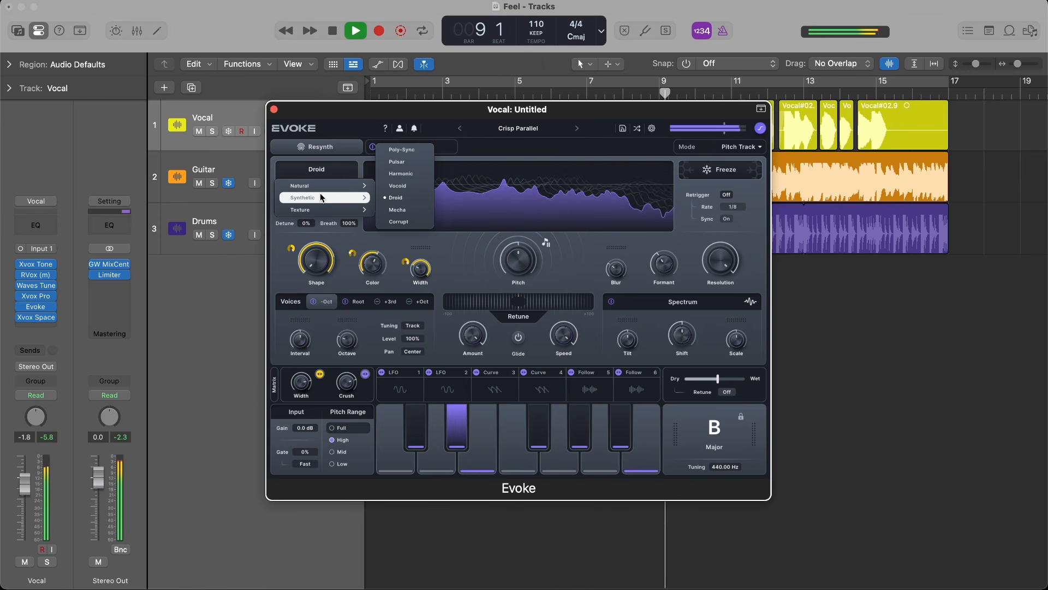
pyautogui.click(395, 221)
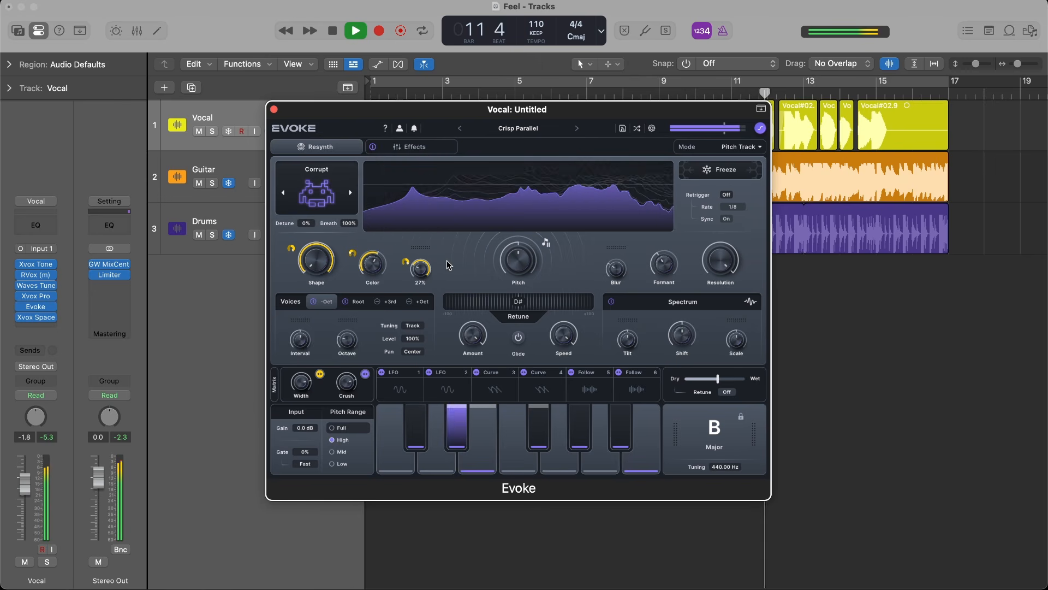
pyautogui.moveTo(319, 265)
pyautogui.moveTo(371, 290)
pyautogui.moveTo(371, 289); pyautogui.dragTo(373, 295)
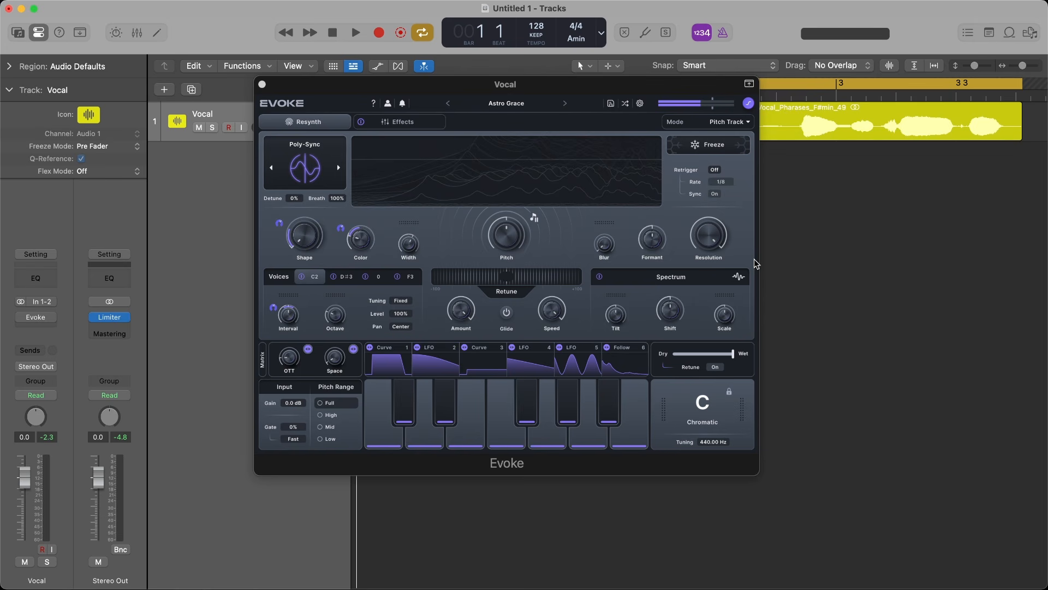
# Set Evoke's key and scale to F# Minor for the vocal phrase.
pyautogui.click(705, 403)
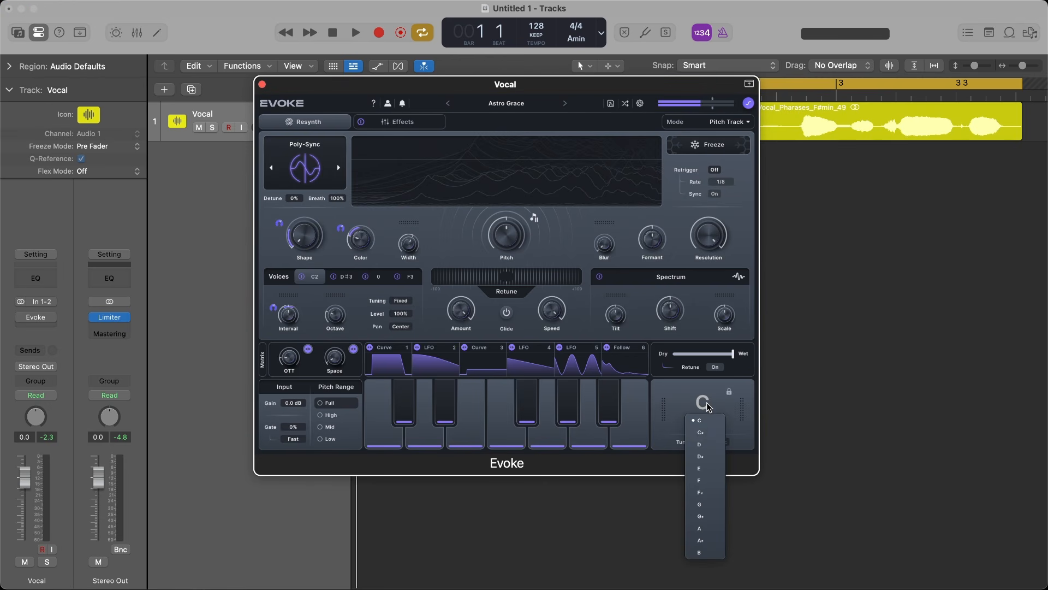
pyautogui.click(709, 493)
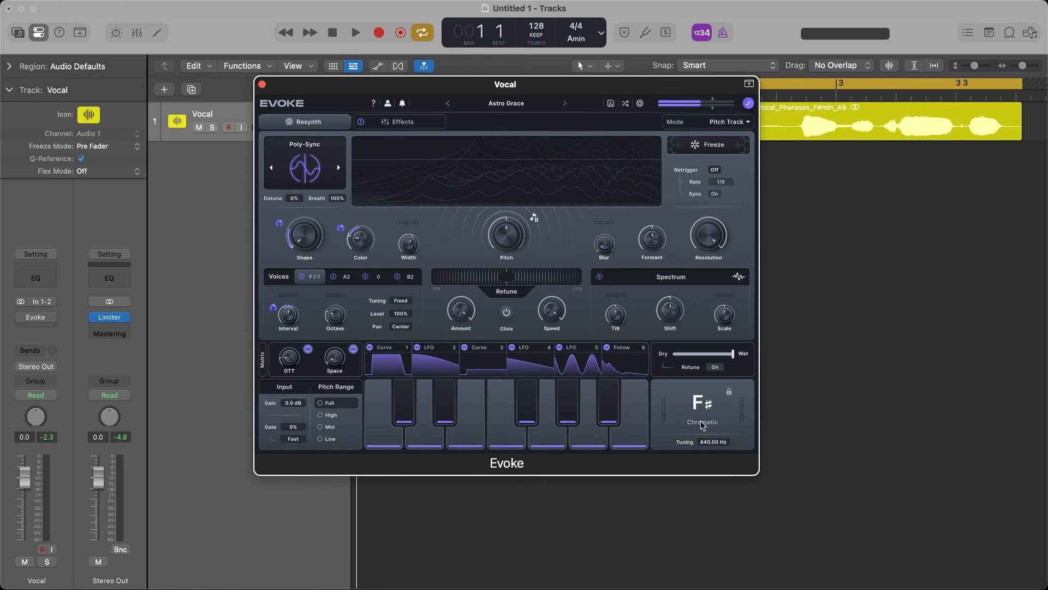
pyautogui.click(729, 392)
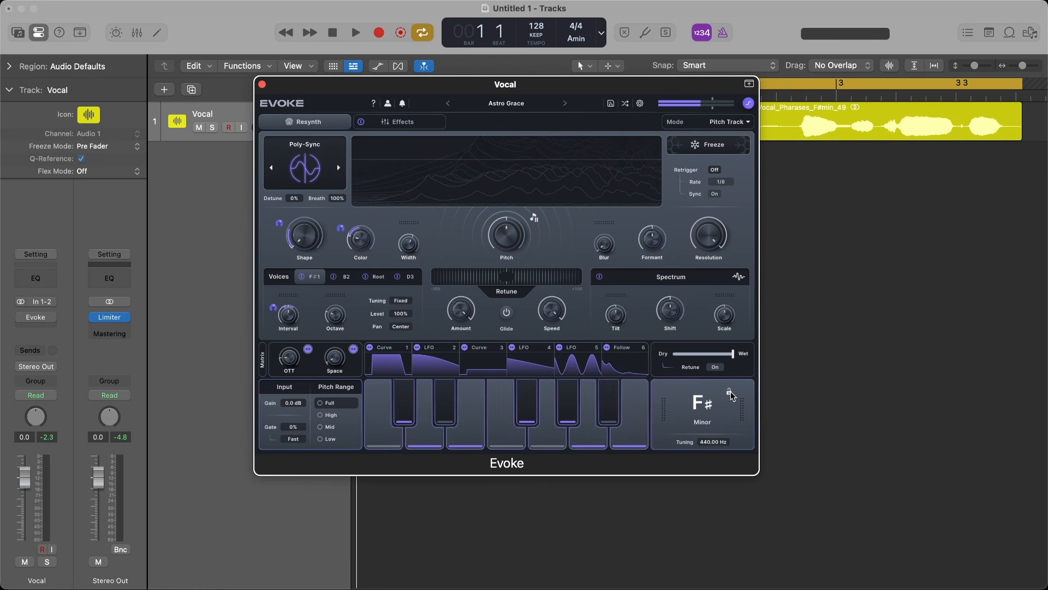
pyautogui.click(730, 393)
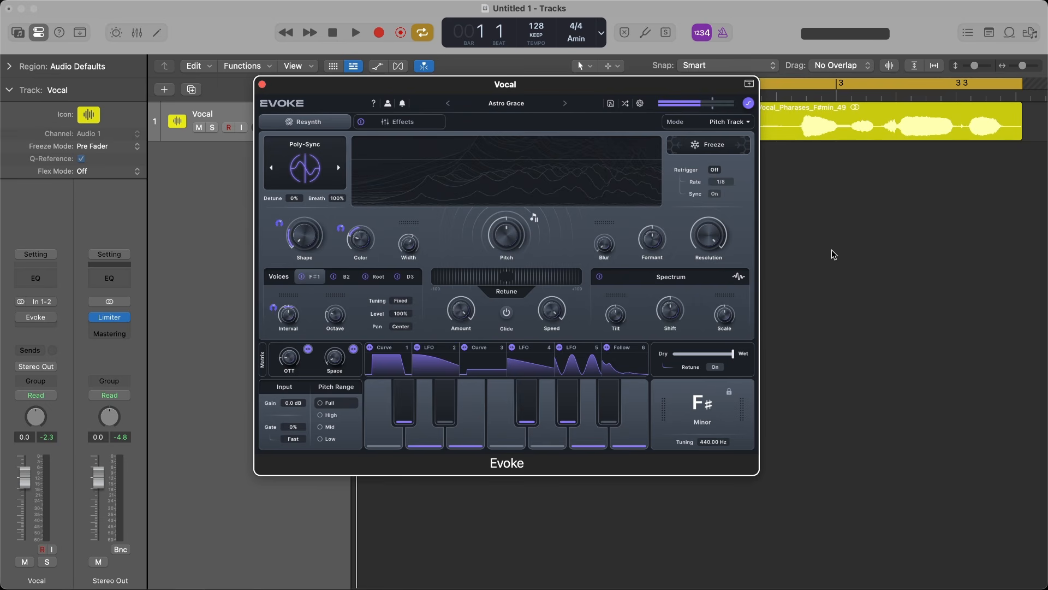
# Enable the Evoke insert on the Vocal track and compare the phrase before and after Astro Grace processing.
pyautogui.press('space')
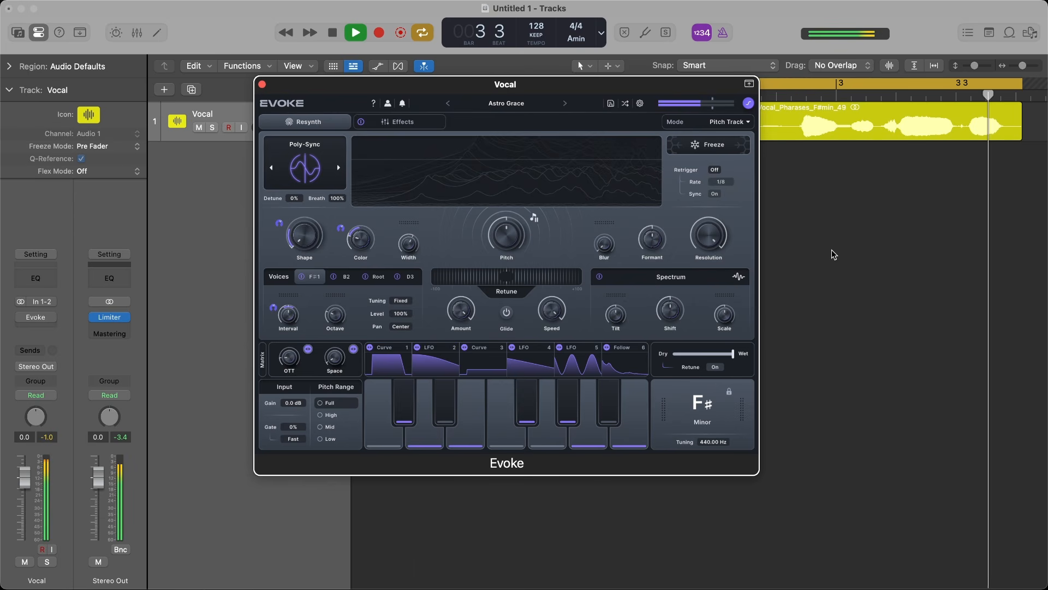
pyautogui.press('space')
pyautogui.click(792, 244)
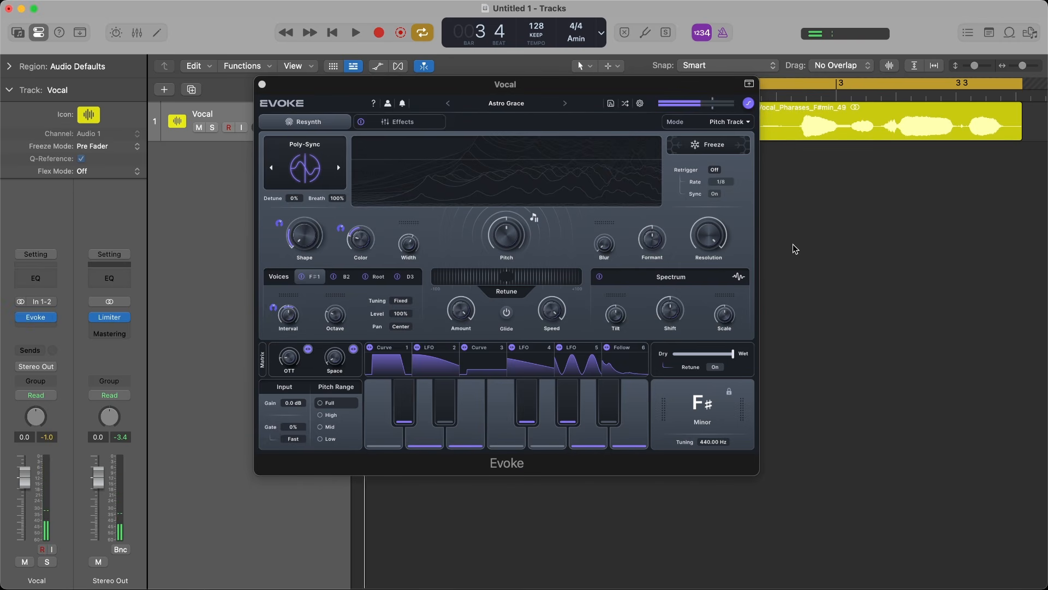
pyautogui.press('space')
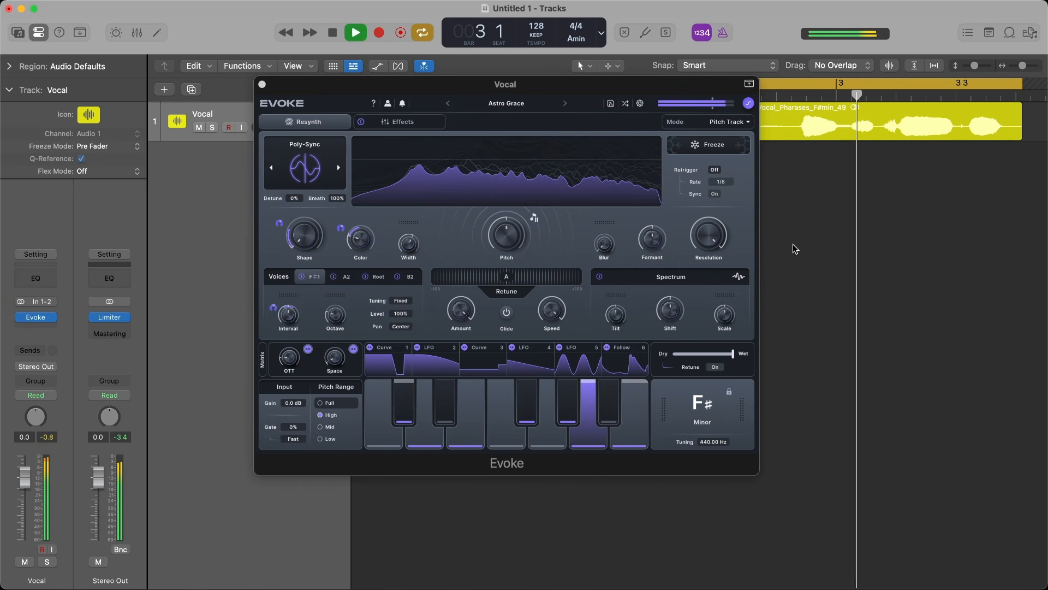
pyautogui.press('space')
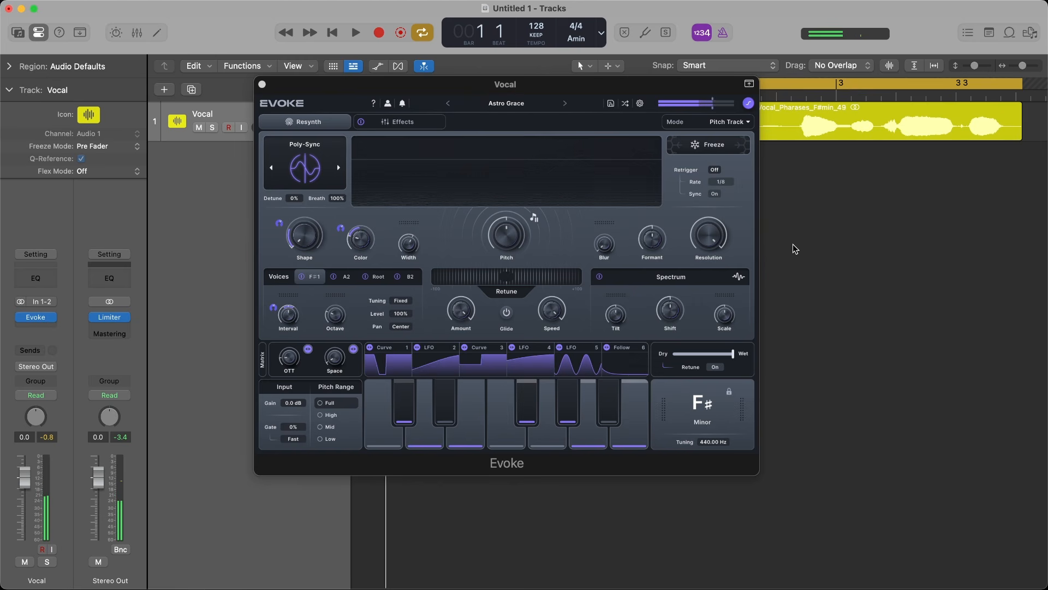
# Browse the preset packs in Evoke's preset library from Favorites through Core, and close the library.
pyautogui.click(514, 107)
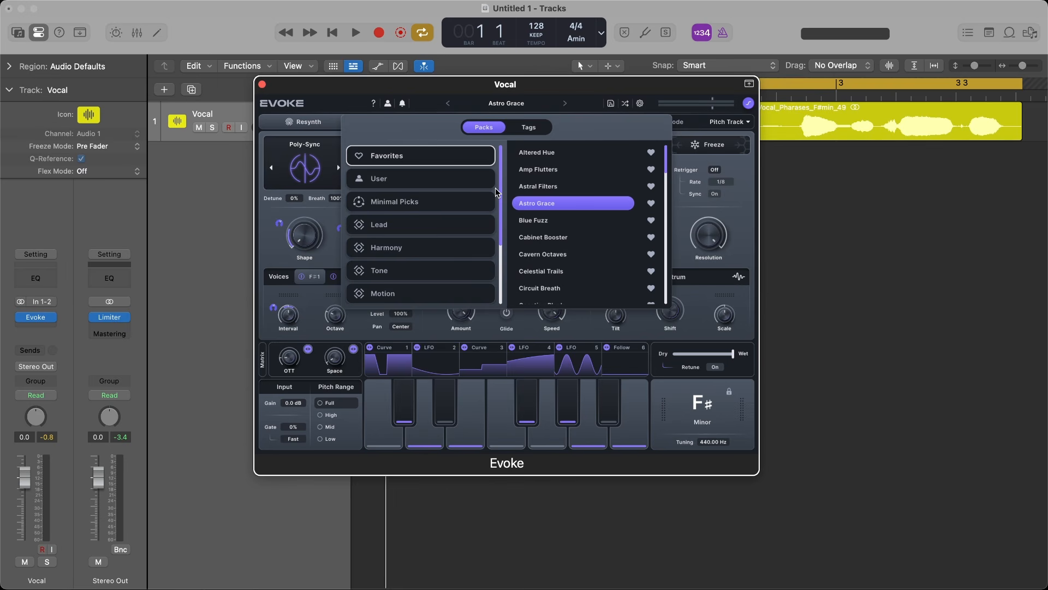
pyautogui.scroll(-2, 465, 281)
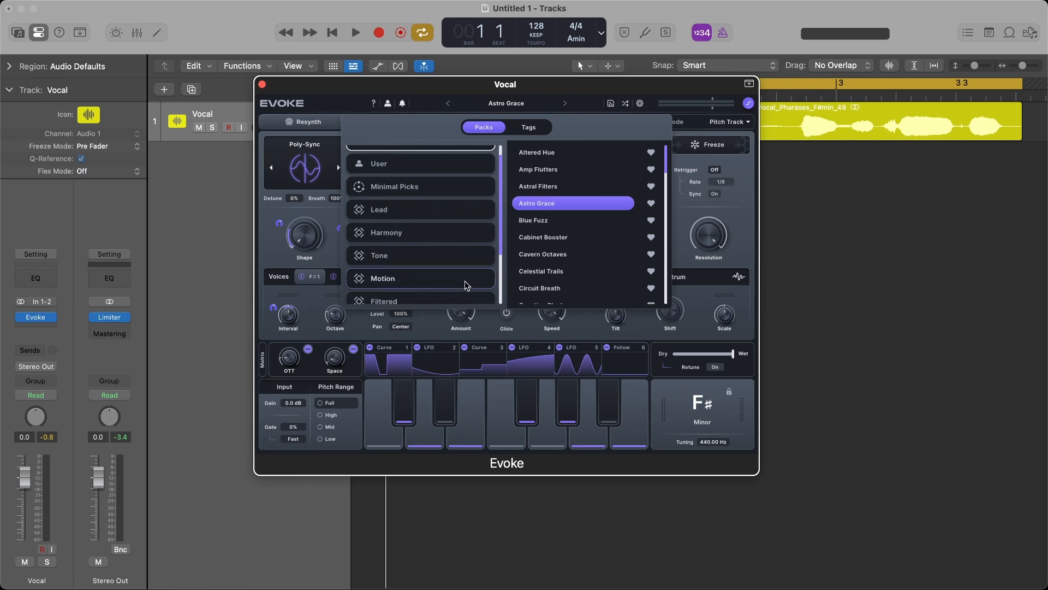
pyautogui.scroll(-3, 468, 218)
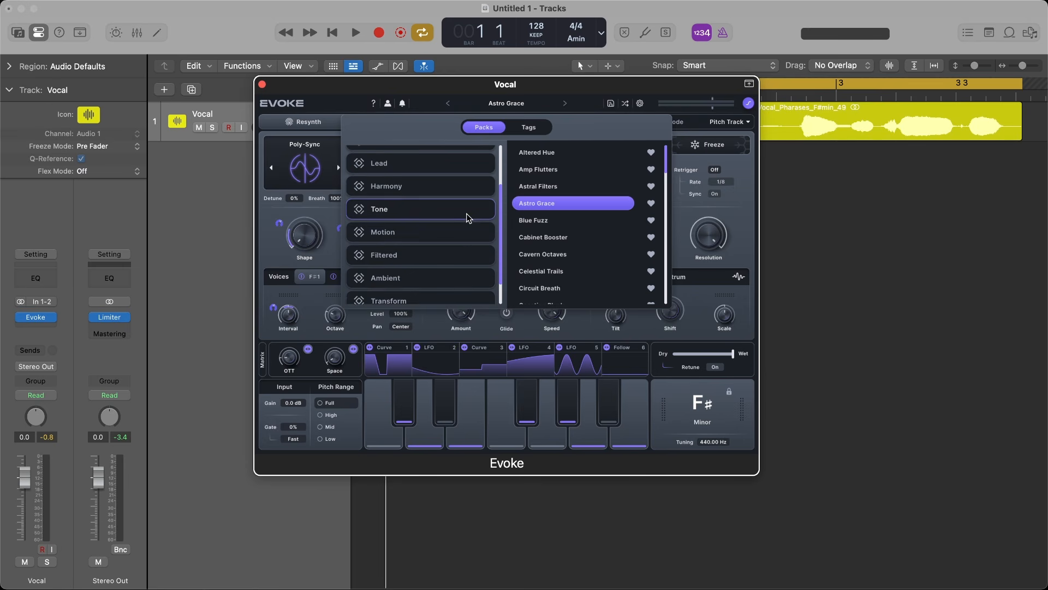
pyautogui.scroll(-1, 468, 218)
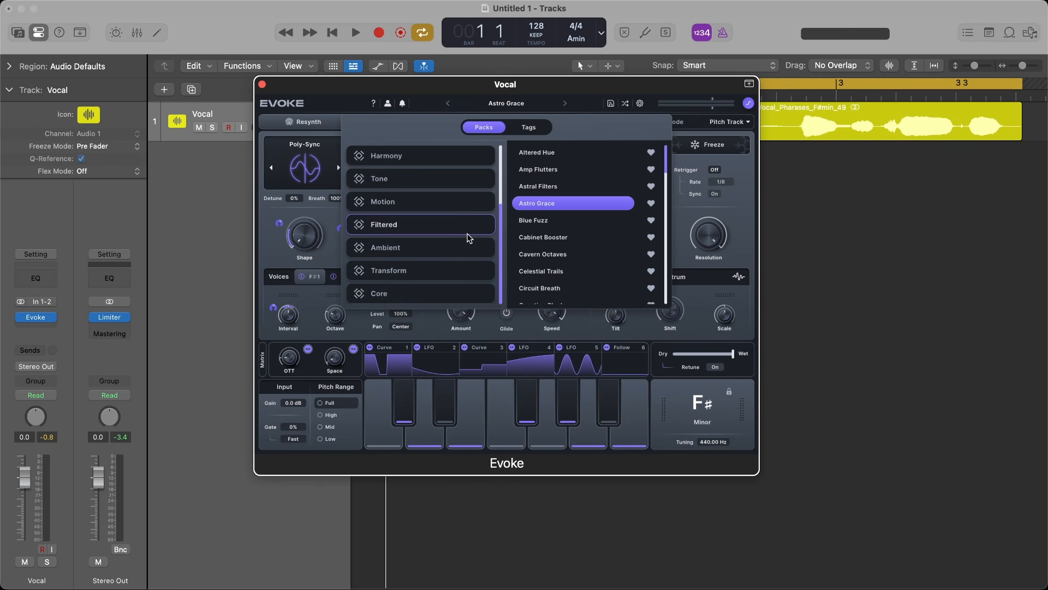
pyautogui.click(834, 364)
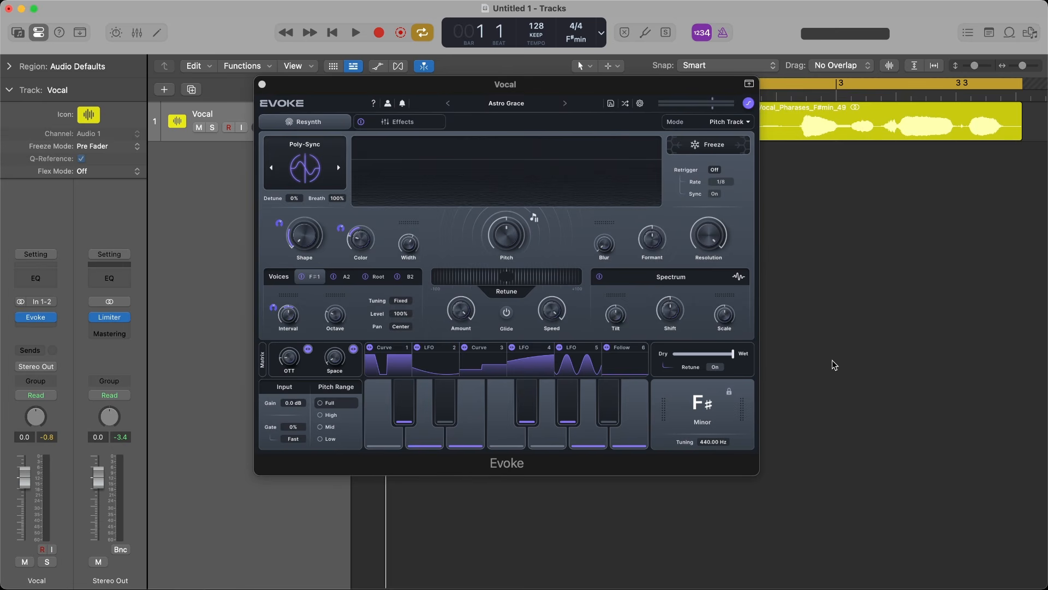
# Audition the presets following Astro Grace on the vocal, from Blue Fuzz through Cystal Halos.
pyautogui.click(565, 104)
pyautogui.press('space')
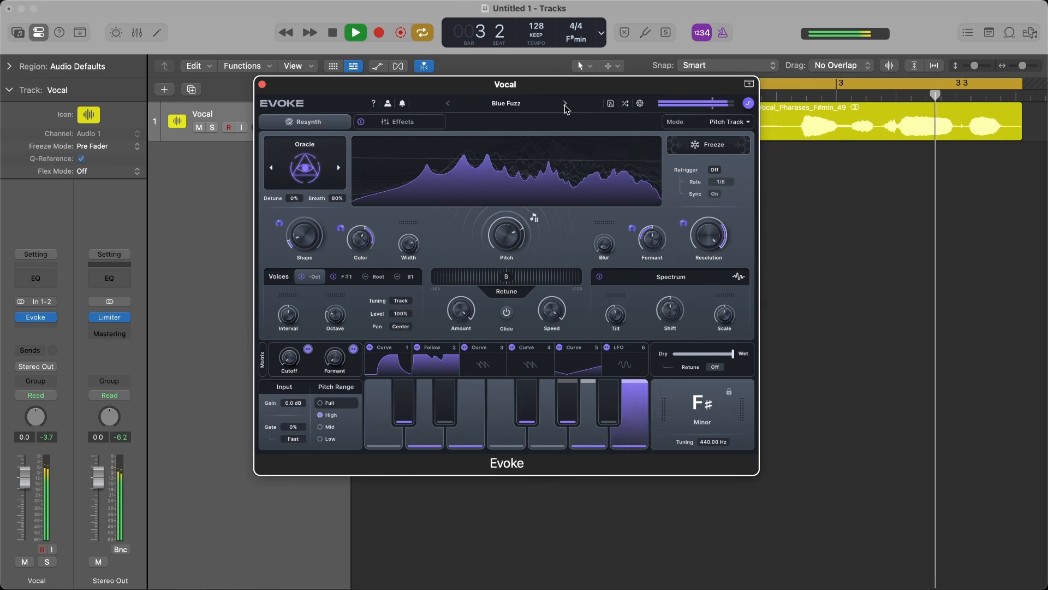
pyautogui.click(565, 103)
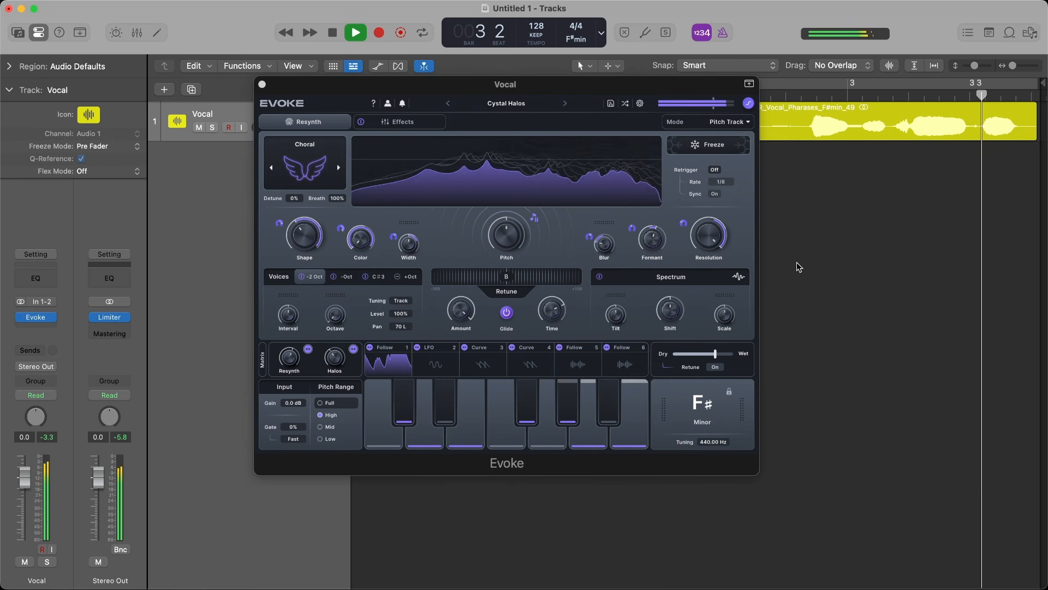
pyautogui.press('space')
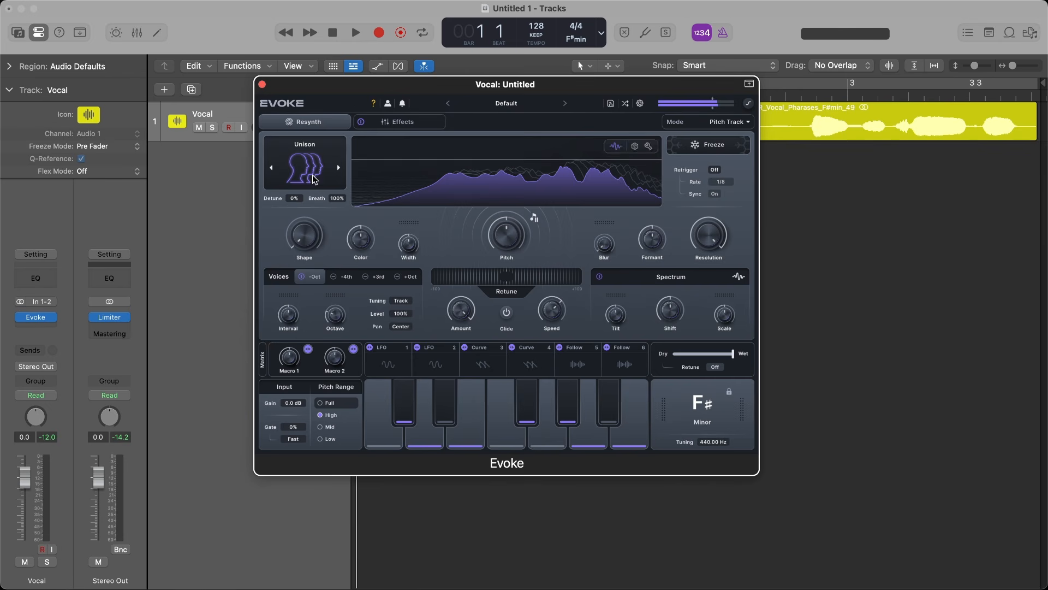
# Draw a curve with dips and peaks in the Default preset's spectrum display while playing the vocal.
pyautogui.moveTo(307, 171)
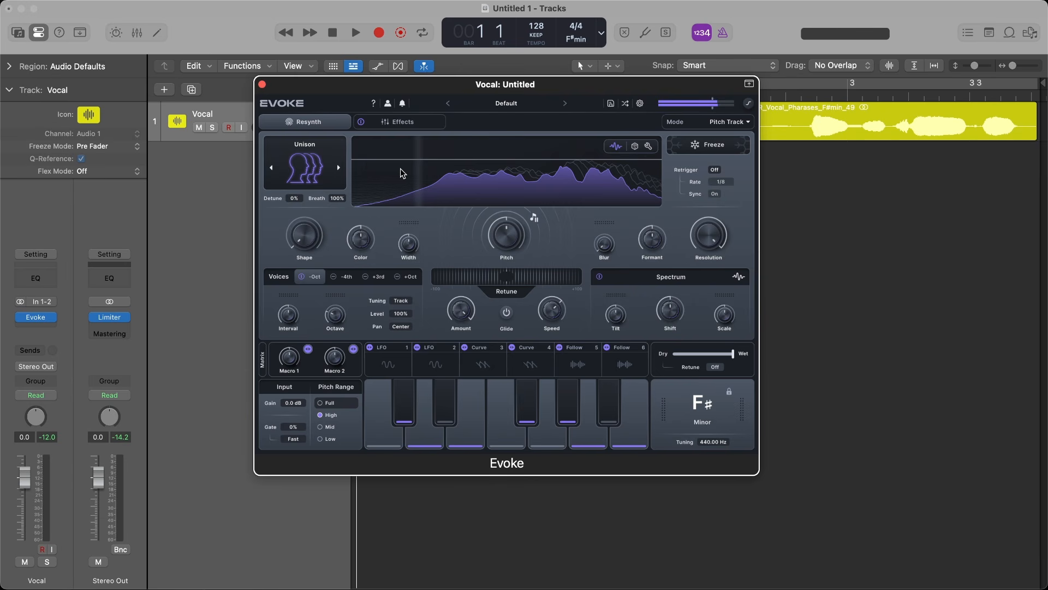
pyautogui.press('space')
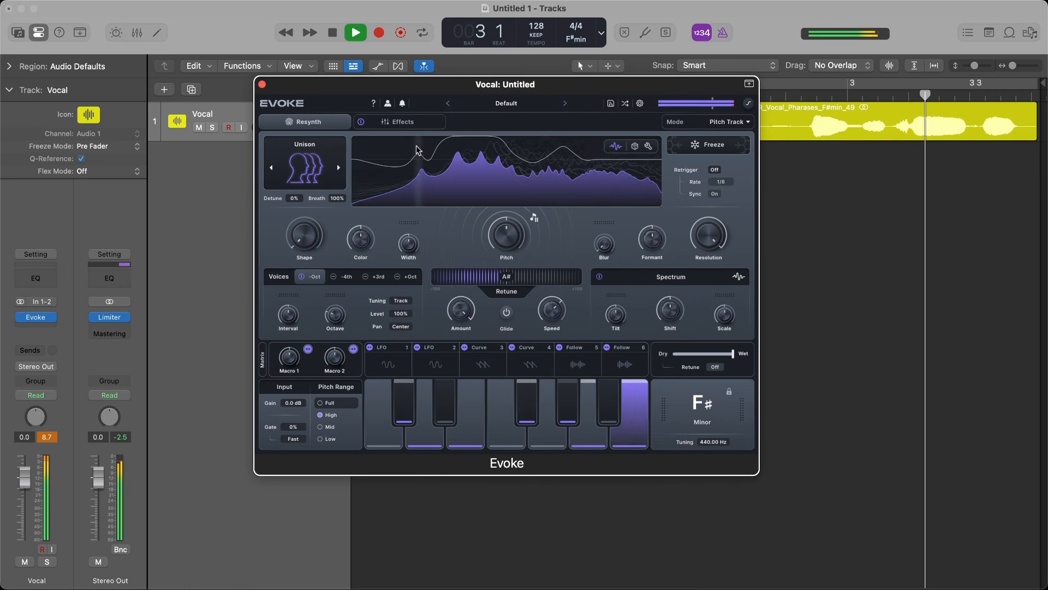
pyautogui.press('space')
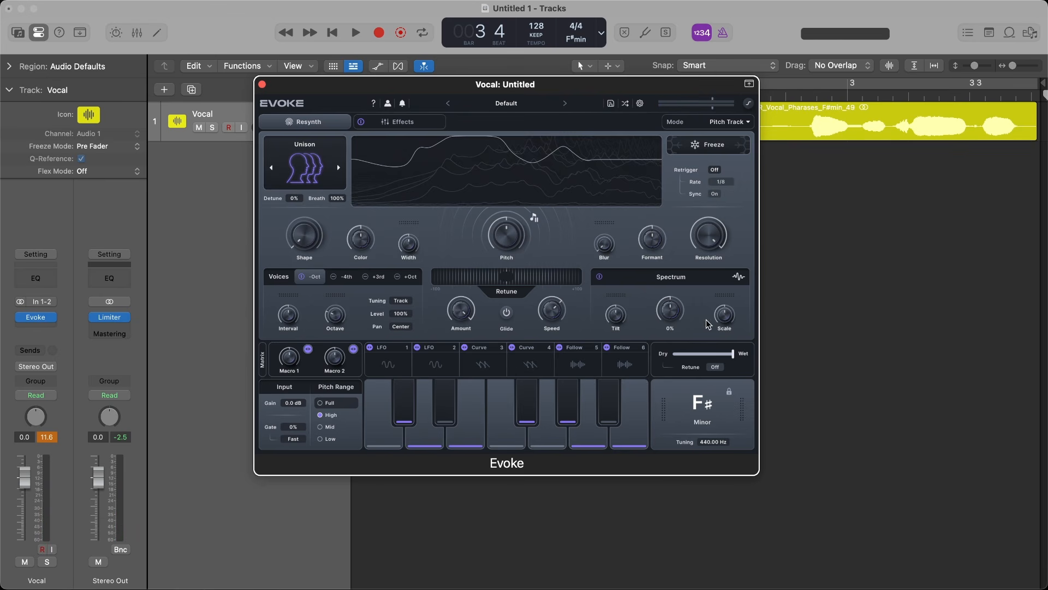
# Vary the Spectrum Shift and raise its Scale to about 186% while playing the vocal.
pyautogui.press('space')
pyautogui.moveTo(615, 319); pyautogui.dragTo(668, 333)
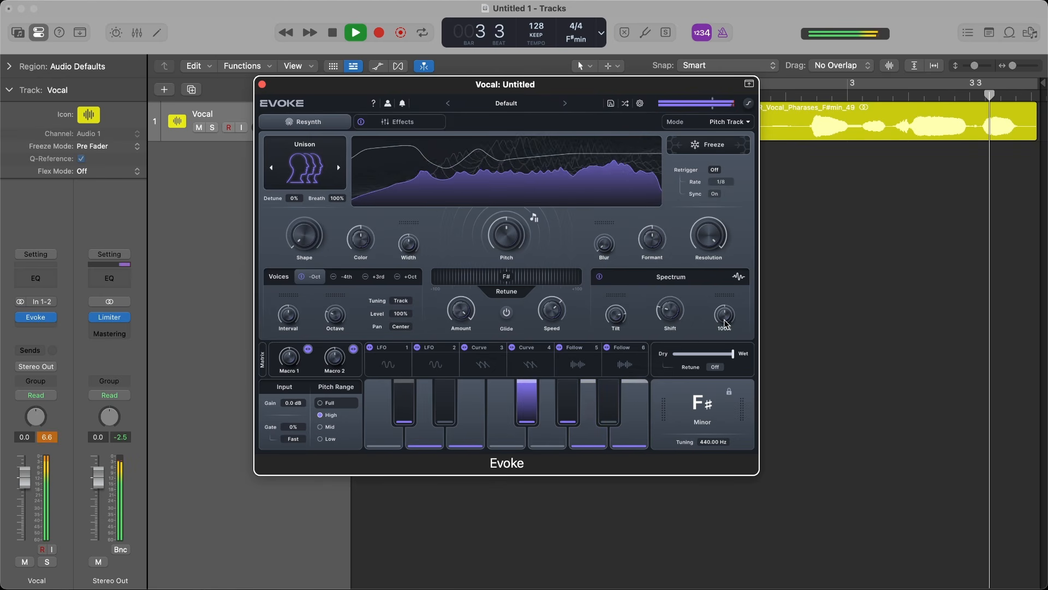
pyautogui.moveTo(726, 324); pyautogui.dragTo(726, 280)
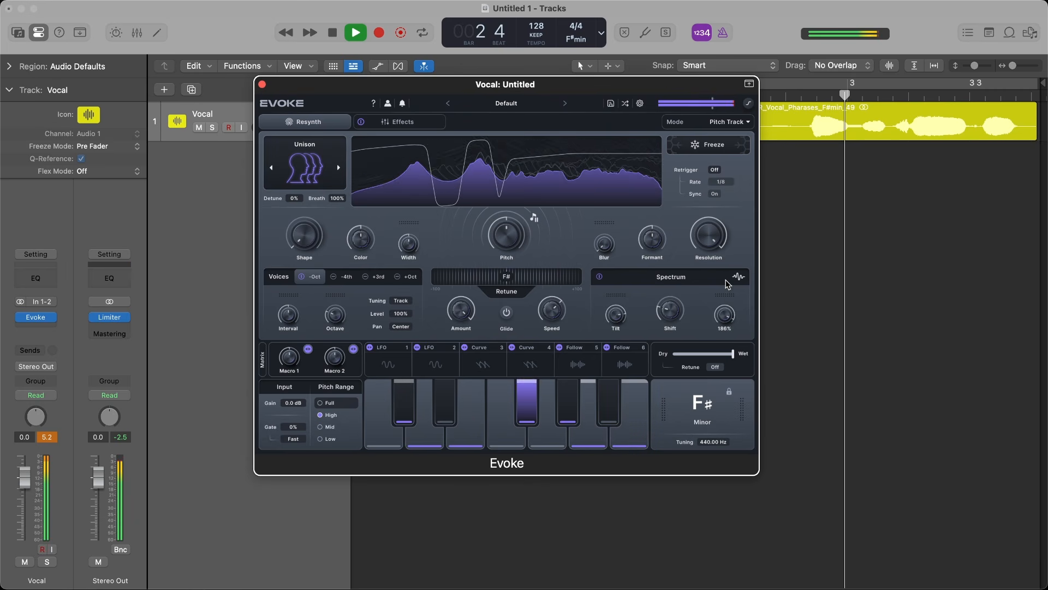
pyautogui.press('space')
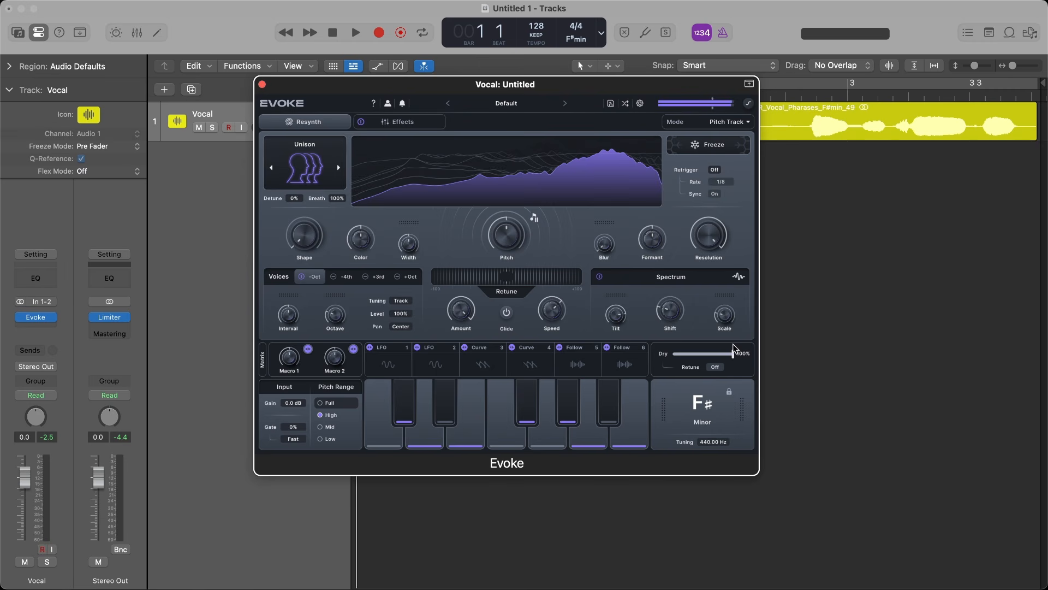
# Reset the spectrum curve, and randomize it while playing the vocal.
pyautogui.moveTo(614, 160)
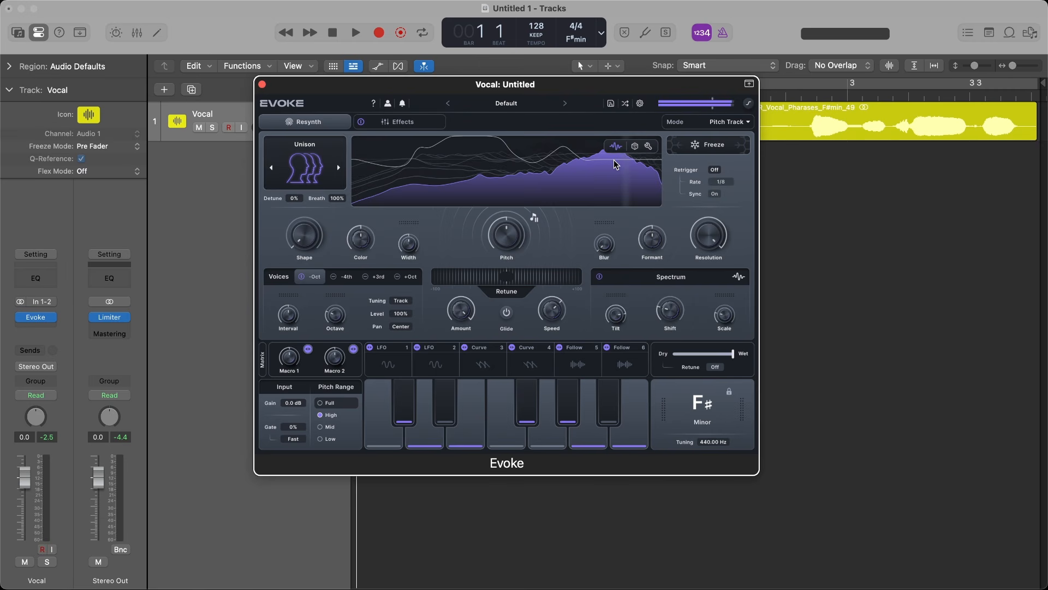
pyautogui.click(649, 148)
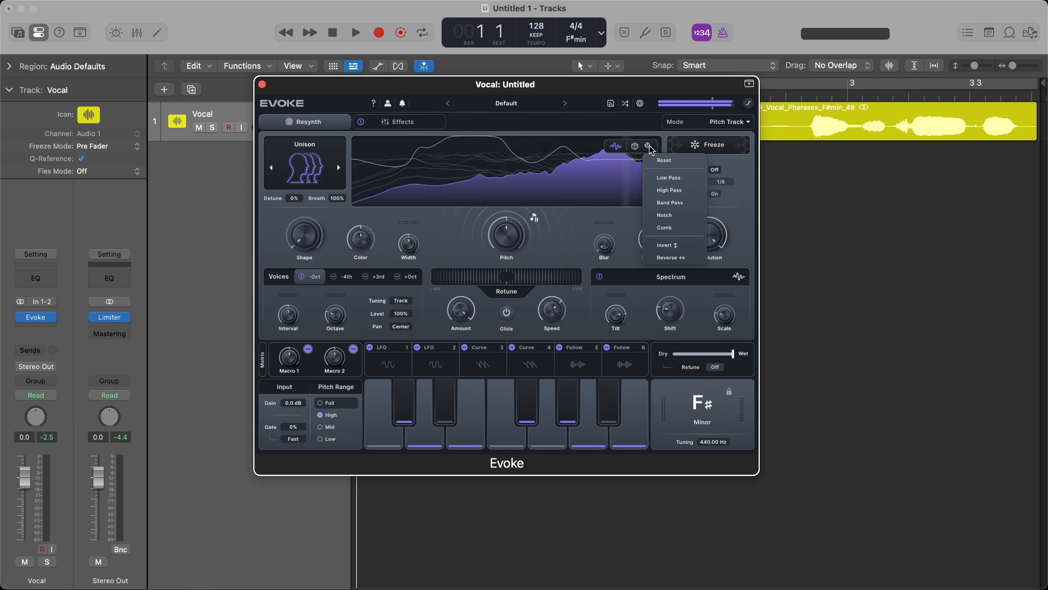
pyautogui.click(663, 159)
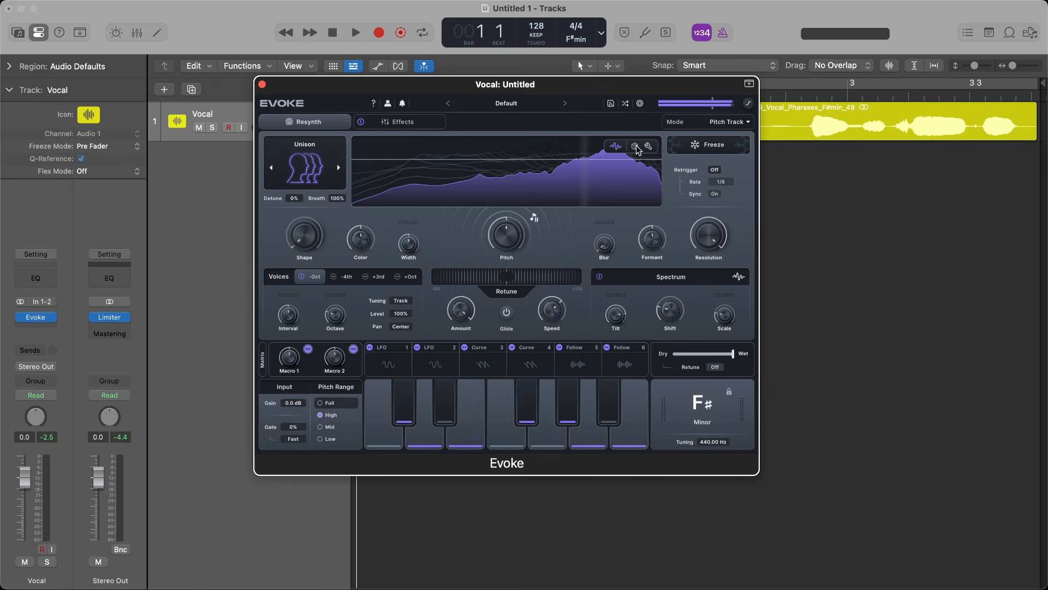
pyautogui.press('space')
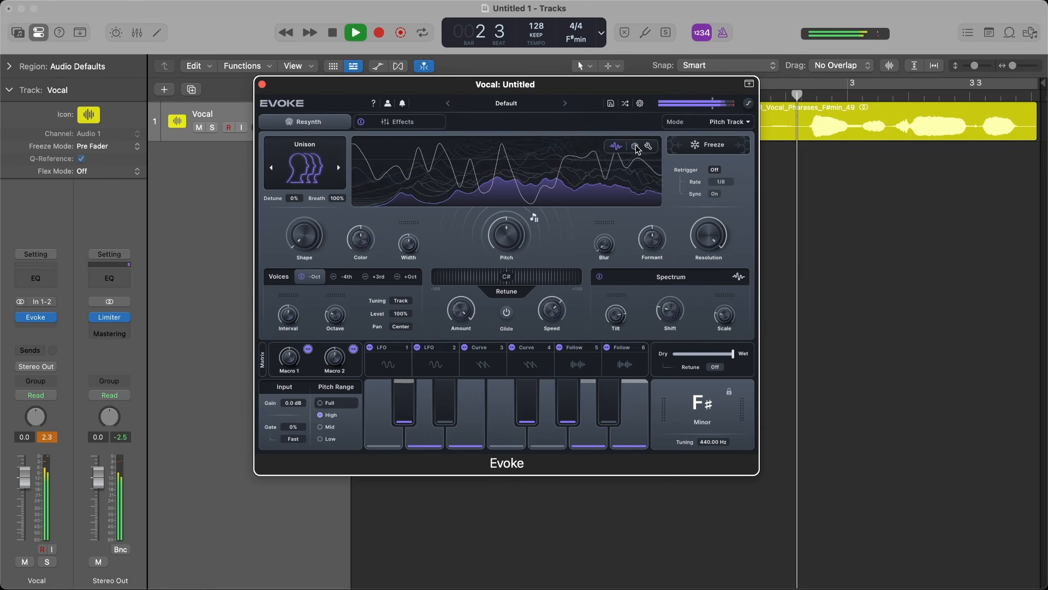
pyautogui.press('space')
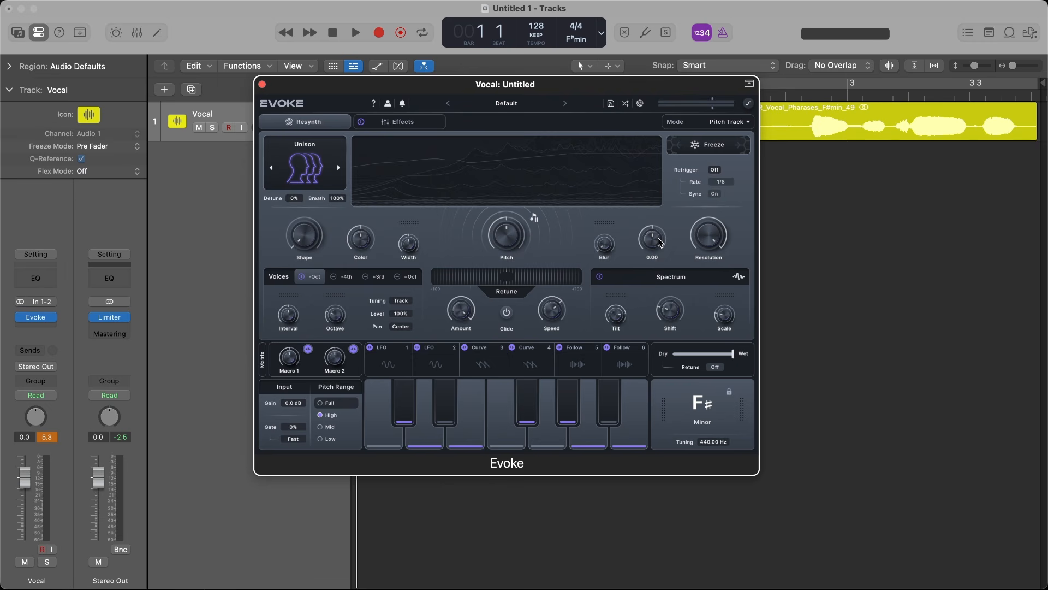
# Loop the vocal phrase and lower the Formant to about -1.26 during playback.
pyautogui.press('c')
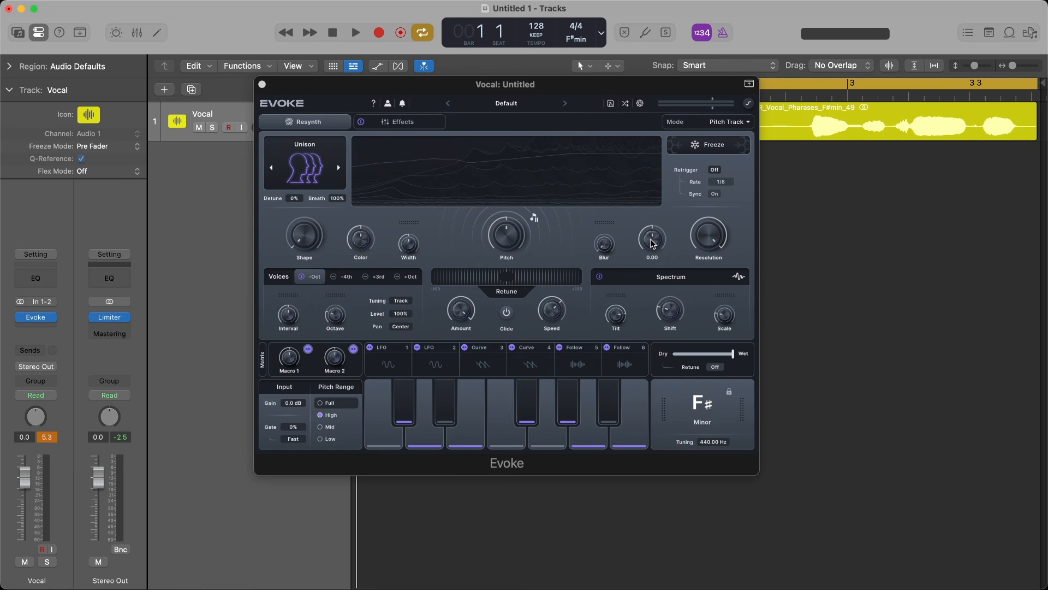
pyautogui.press('space')
pyautogui.moveTo(650, 240)
pyautogui.mouseDown()
pyautogui.moveTo(644, 197)
pyautogui.moveTo(658, 315)
pyautogui.moveTo(648, 244)
pyautogui.mouseUp()
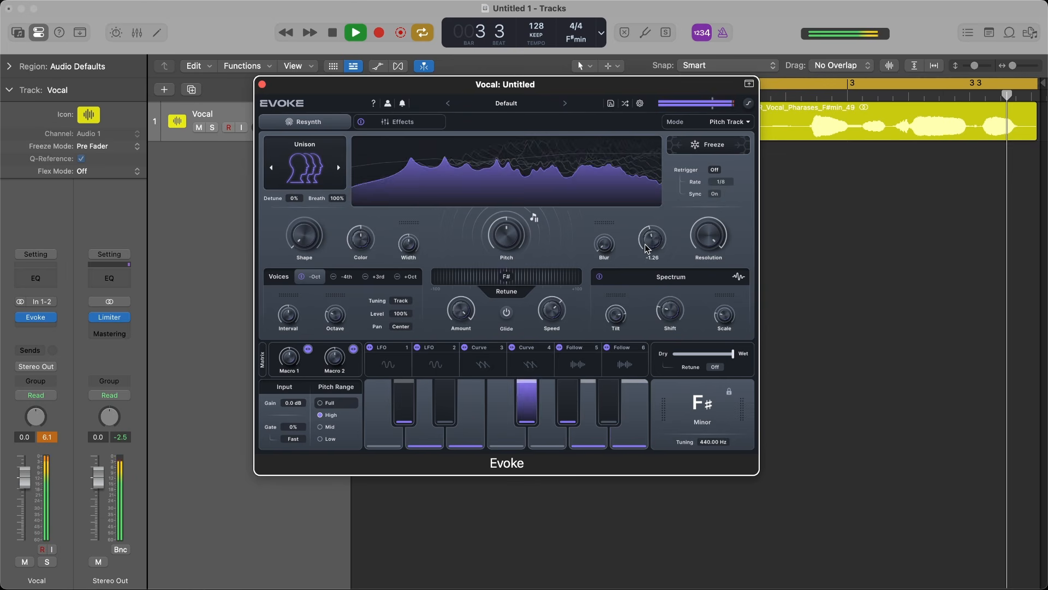
pyautogui.press('space')
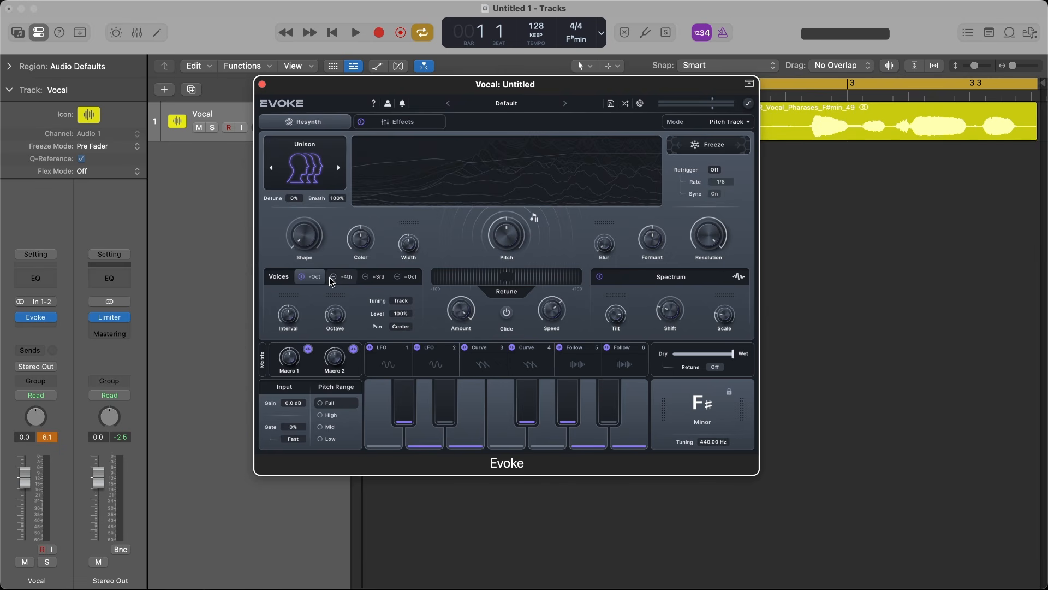
# Enable the three inactive harmony voices, setting the second to +3rd, the third to +5th and the fourth to +Oct.
pyautogui.click(348, 279)
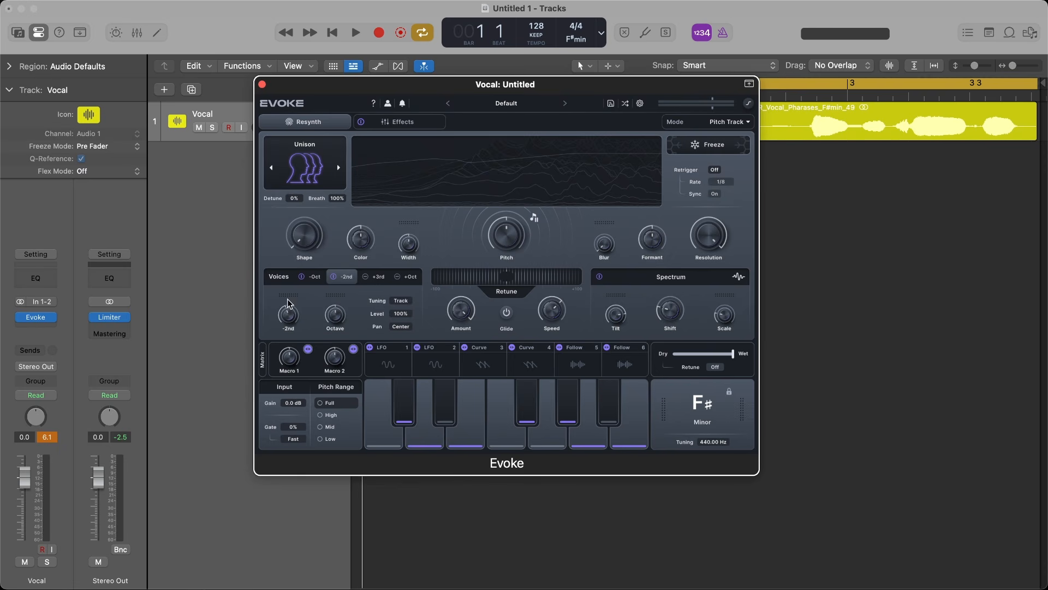
pyautogui.moveTo(288, 296); pyautogui.dragTo(286, 306)
pyautogui.click(379, 278)
pyautogui.click(402, 276)
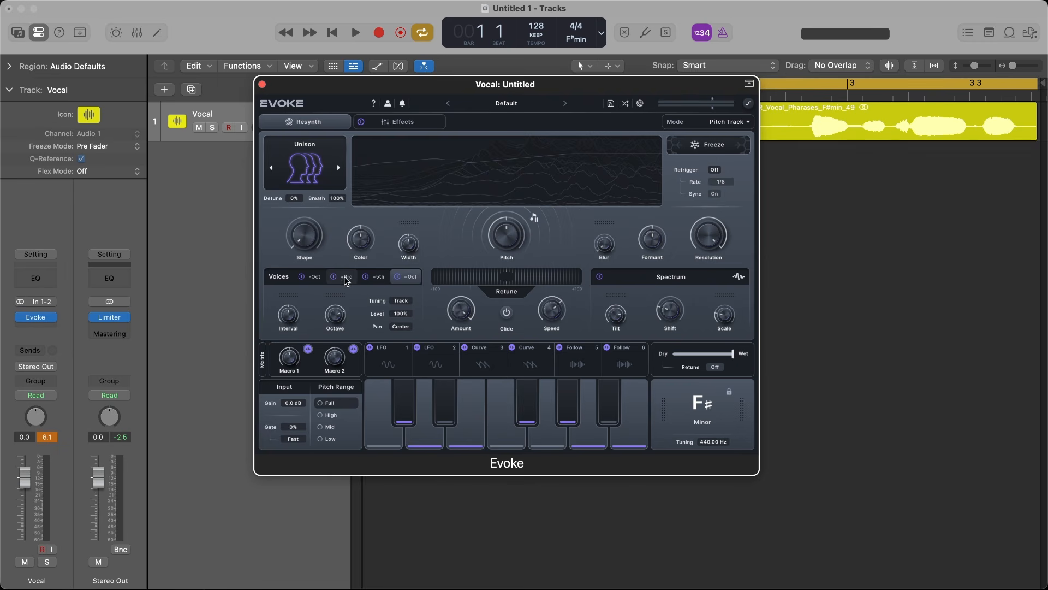
# Check the +Oct voice's Tuning options, keep it on Track, and play the vocal with all four voices.
pyautogui.click(403, 301)
pyautogui.click(404, 301)
pyautogui.press('space')
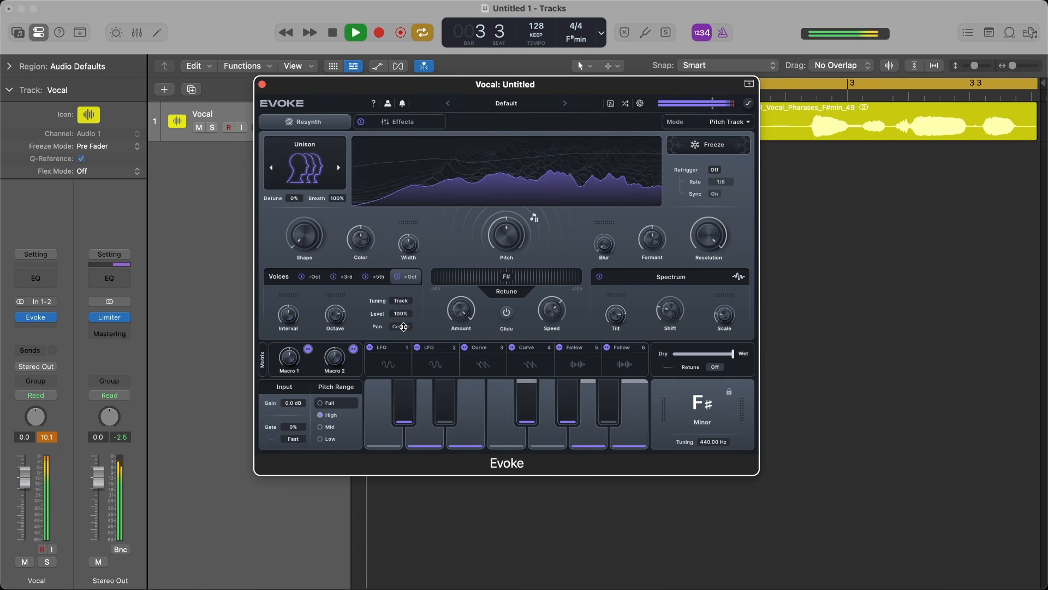
pyautogui.press('space')
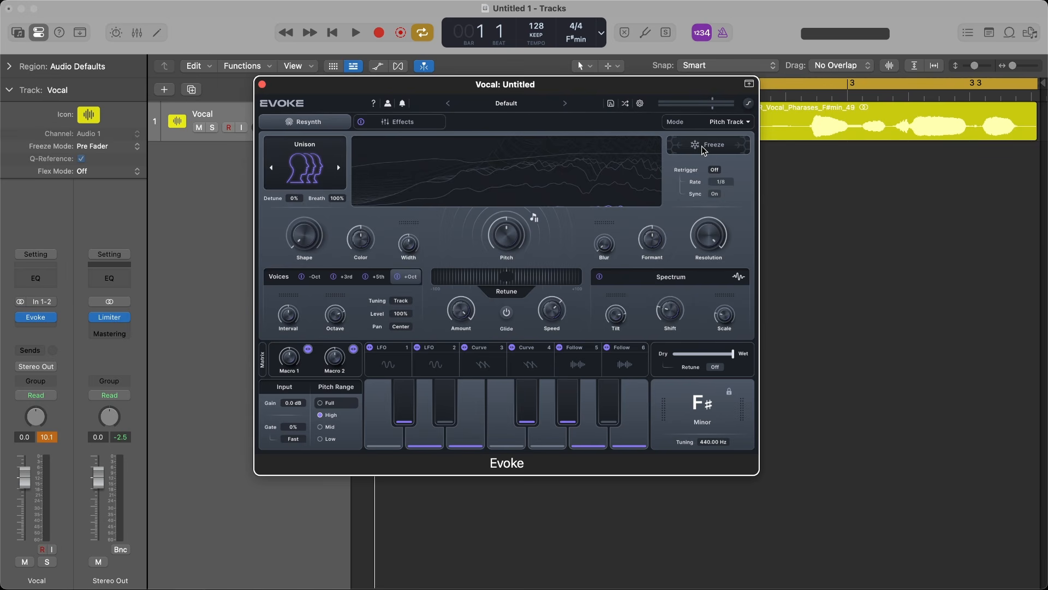
# Play the looped vocal while switching Freeze on and off, and leave Freeze off.
pyautogui.press('space')
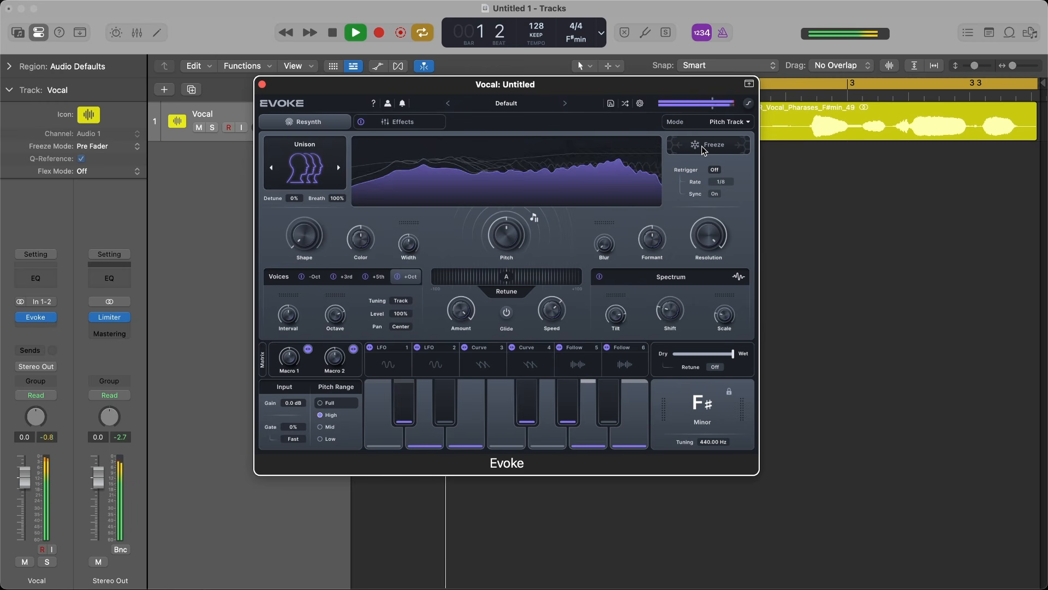
pyautogui.click(702, 146)
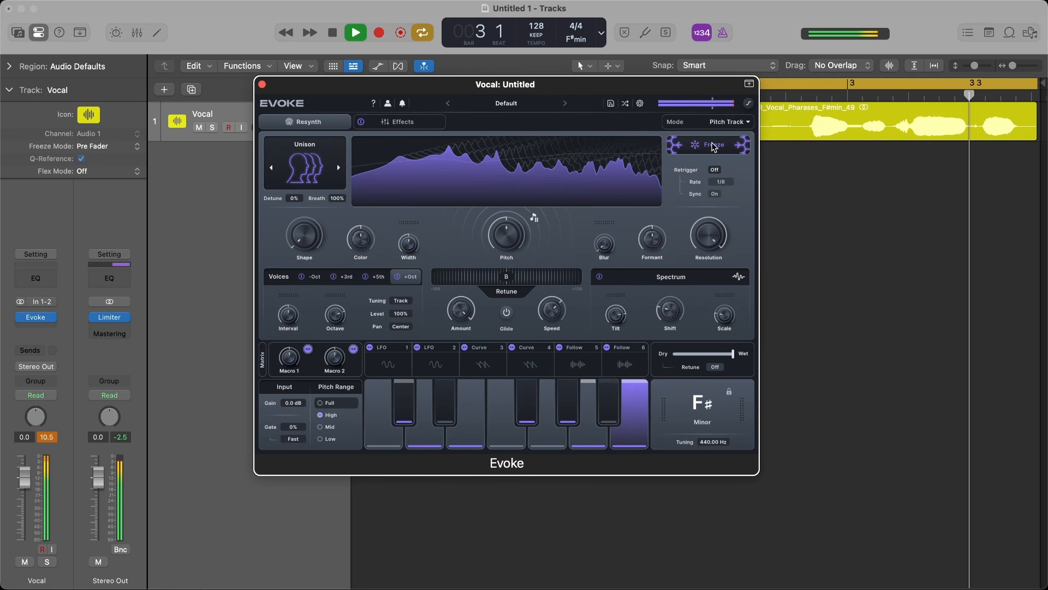
pyautogui.click(713, 146)
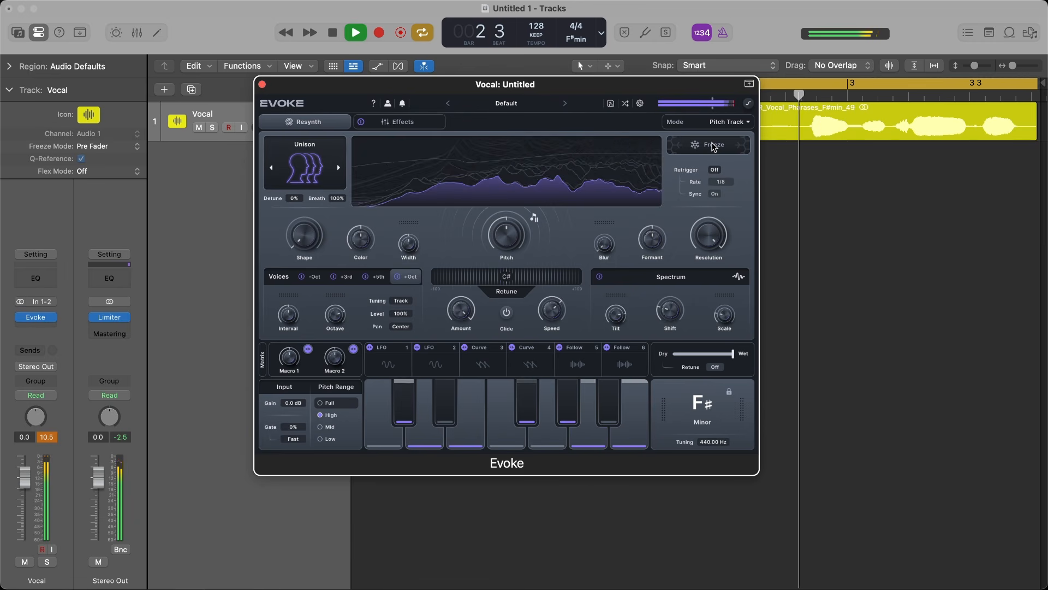
pyautogui.click(713, 146)
pyautogui.press('space')
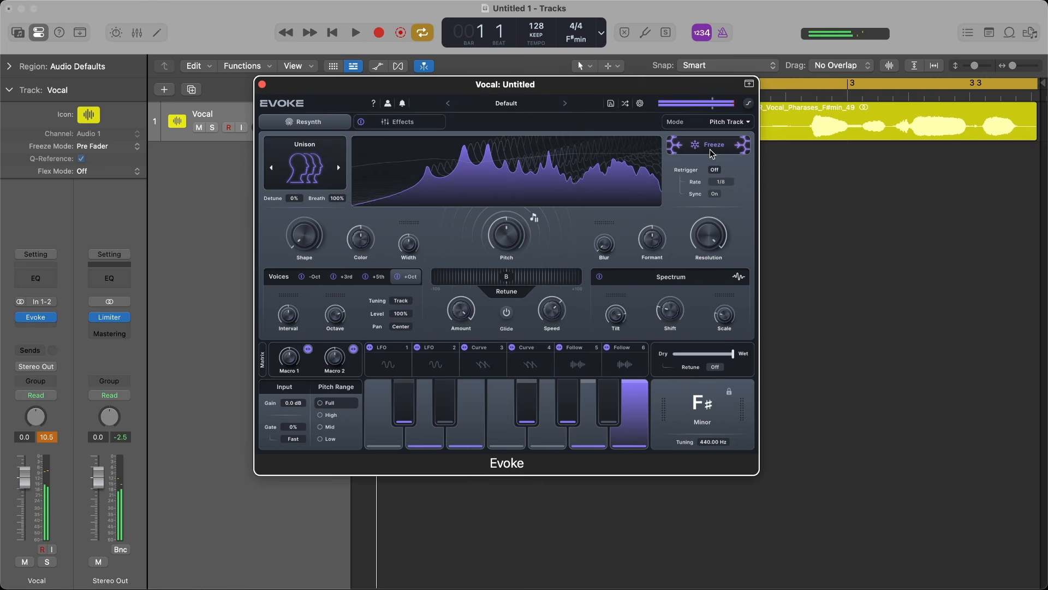
pyautogui.click(704, 146)
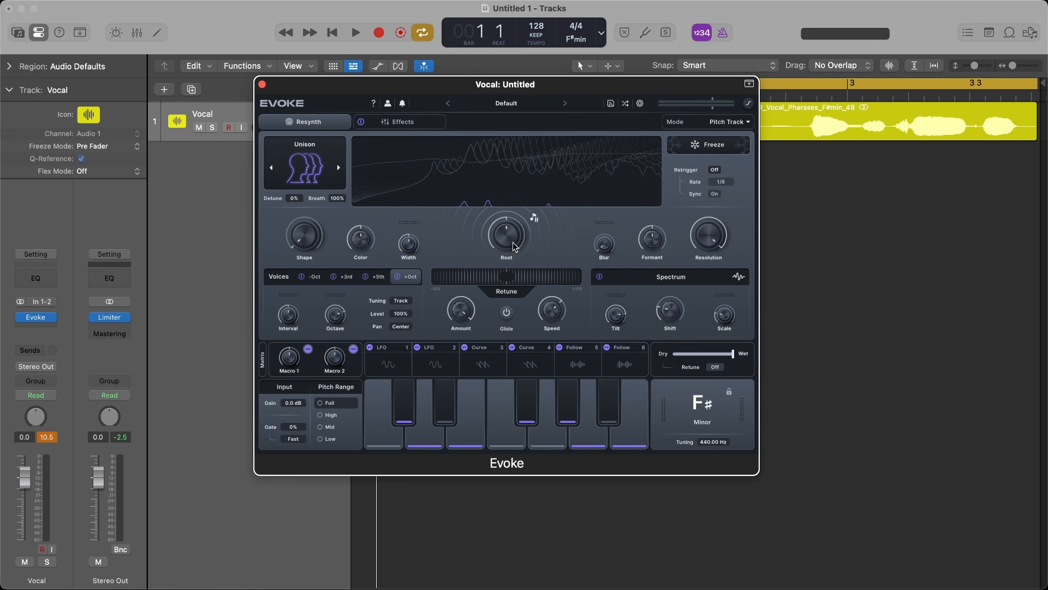
# Turn off the +3rd and +5th voices, and audition Pitch shifts in scale intervals such as -3rd on the vocal.
pyautogui.click(365, 276)
pyautogui.click(333, 277)
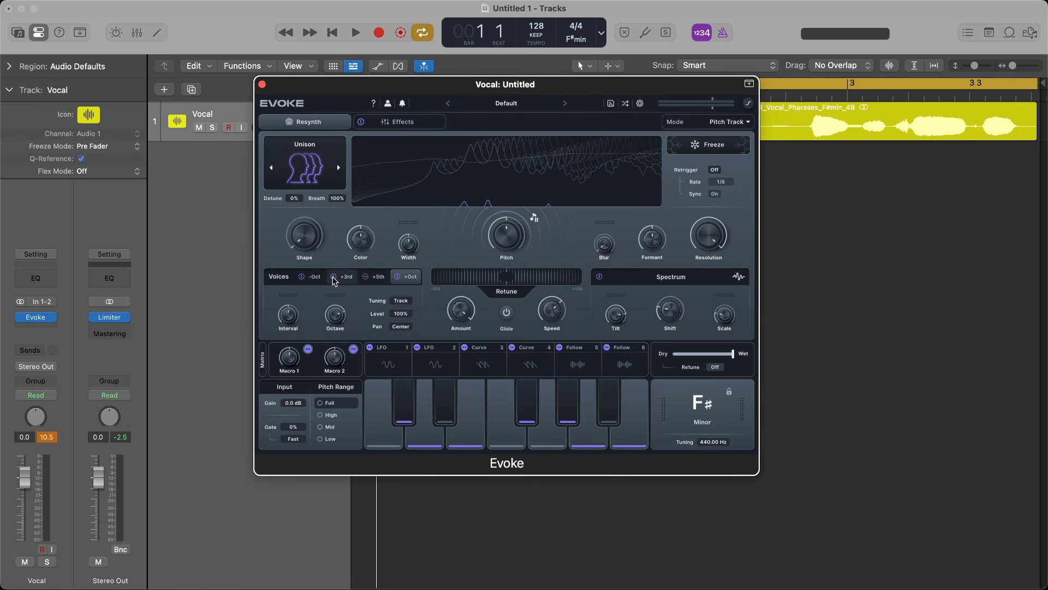
pyautogui.click(535, 219)
pyautogui.press('space')
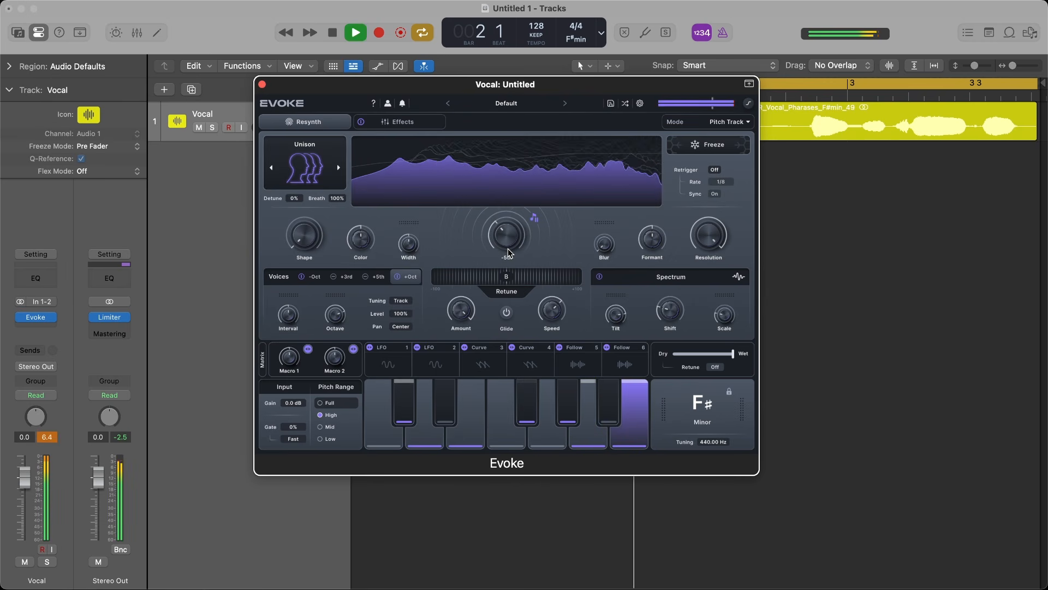
pyautogui.moveTo(506, 242); pyautogui.dragTo(506, 237)
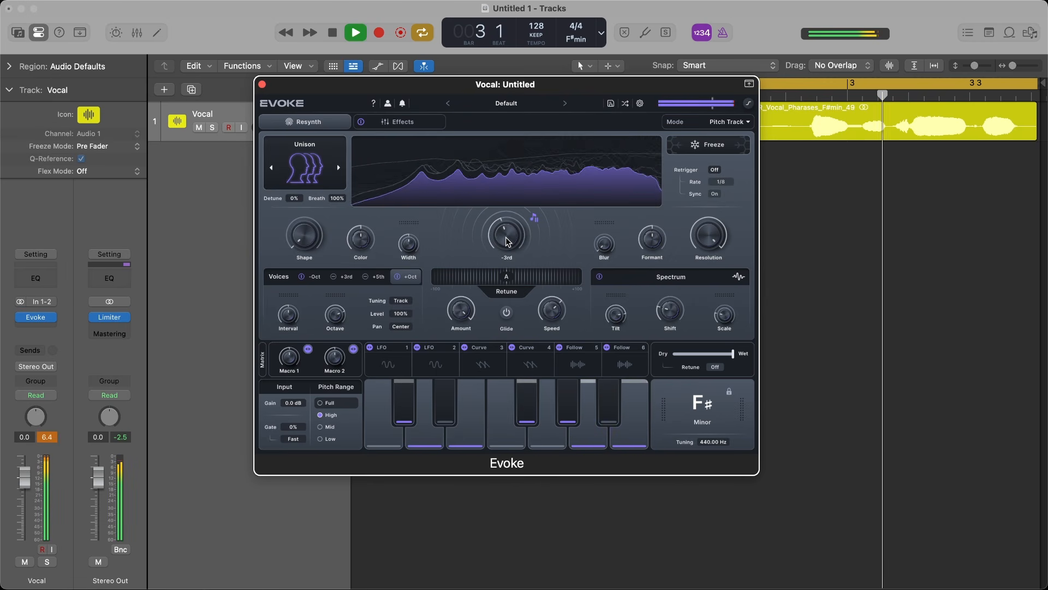
pyautogui.press('space')
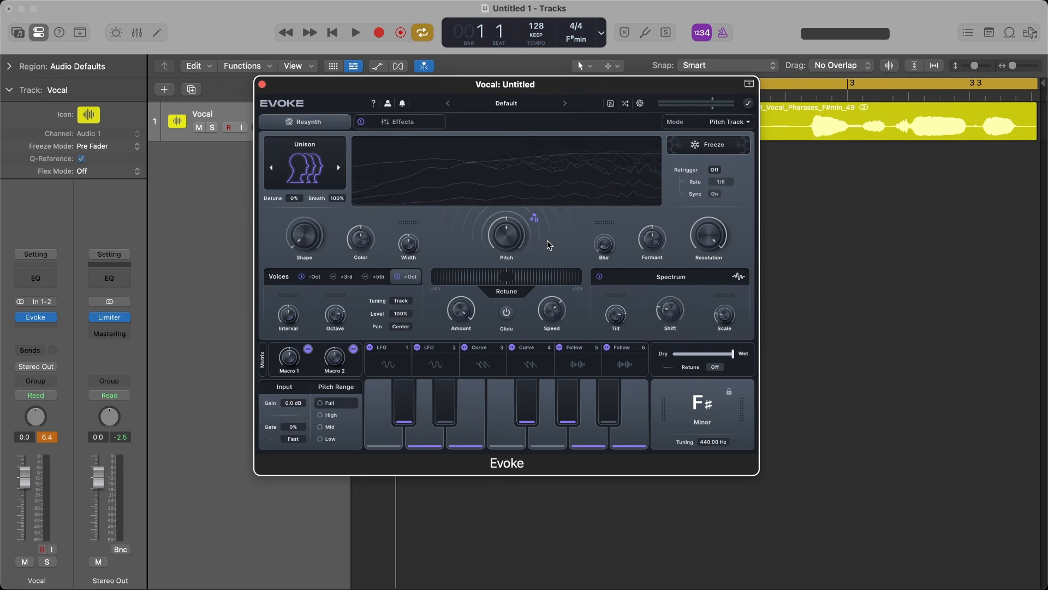
# Add a Chorus, a Compressor and two Delays to the effects chain, and move the last Delay directly above the Compressor.
pyautogui.click(405, 122)
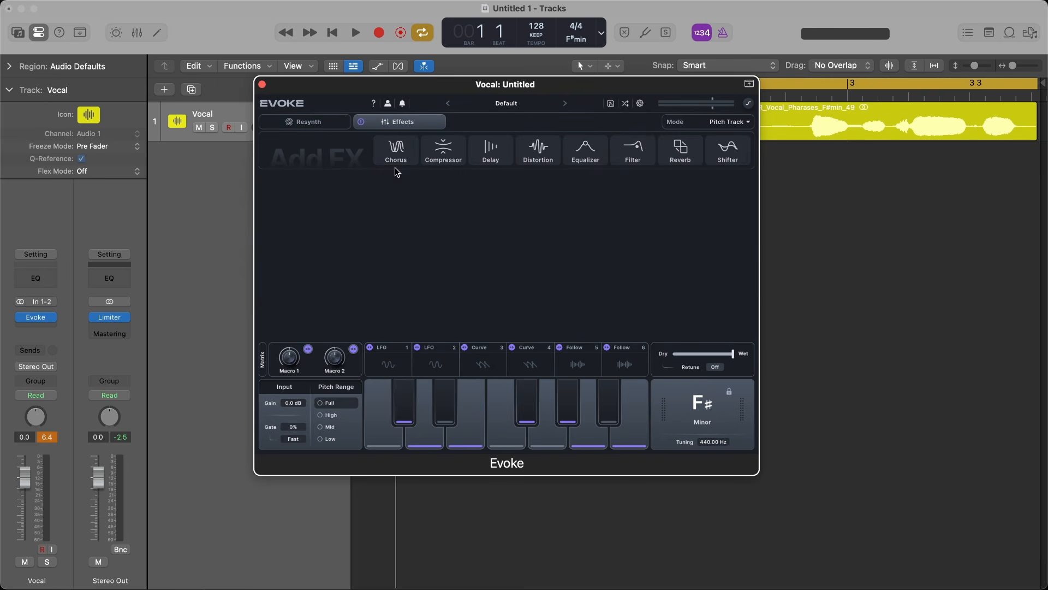
pyautogui.click(396, 151)
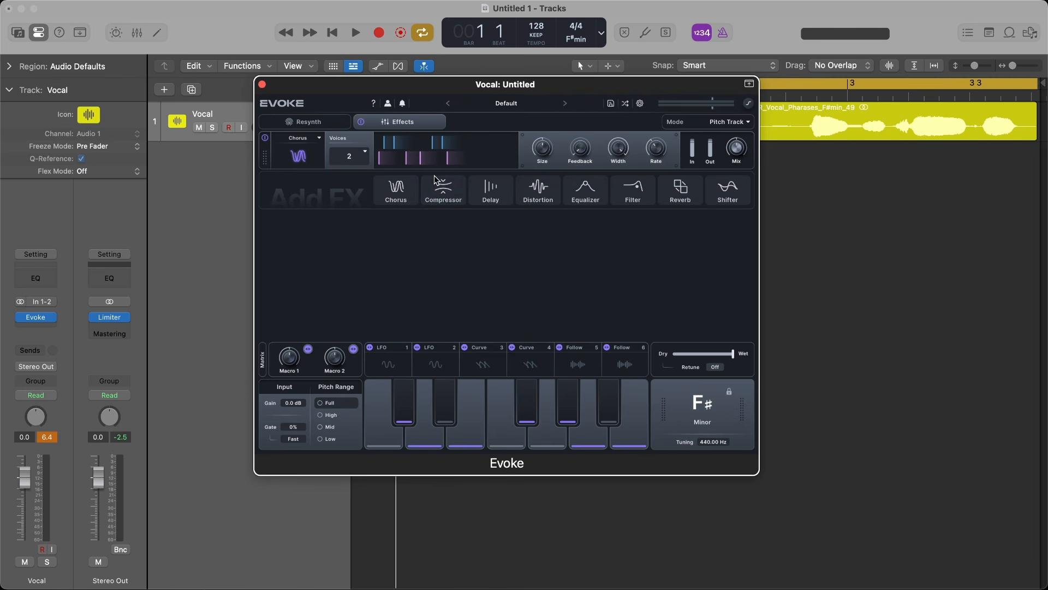
pyautogui.click(444, 193)
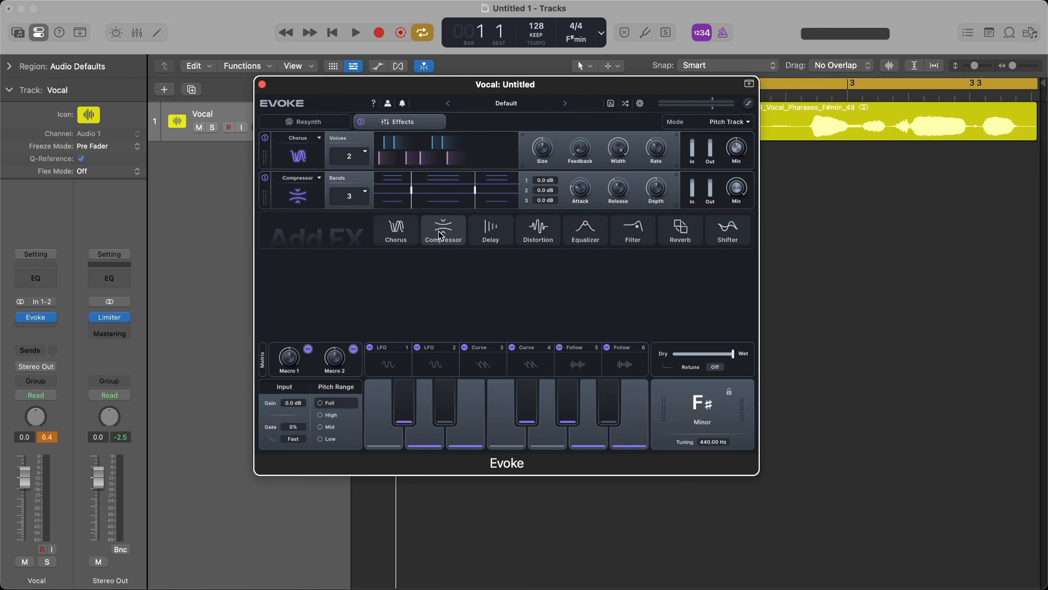
pyautogui.click(482, 239)
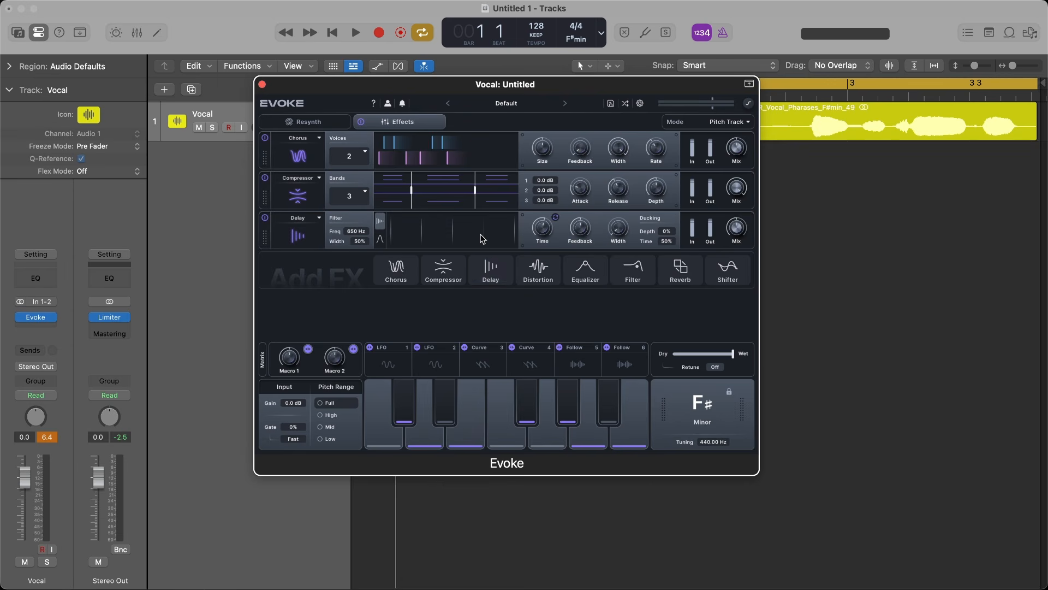
pyautogui.click(486, 268)
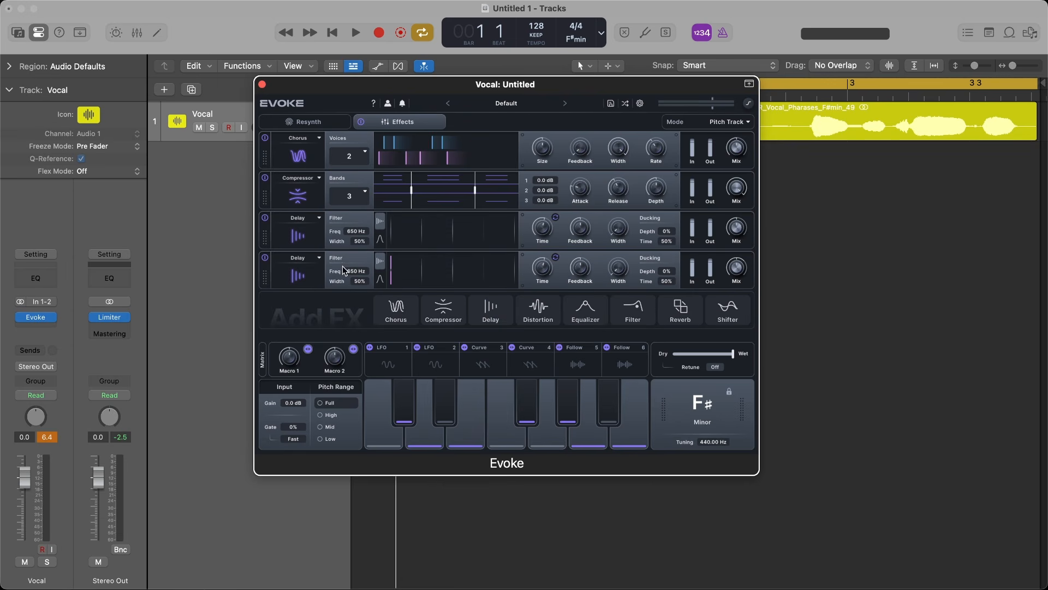
pyautogui.moveTo(265, 276); pyautogui.dragTo(266, 181)
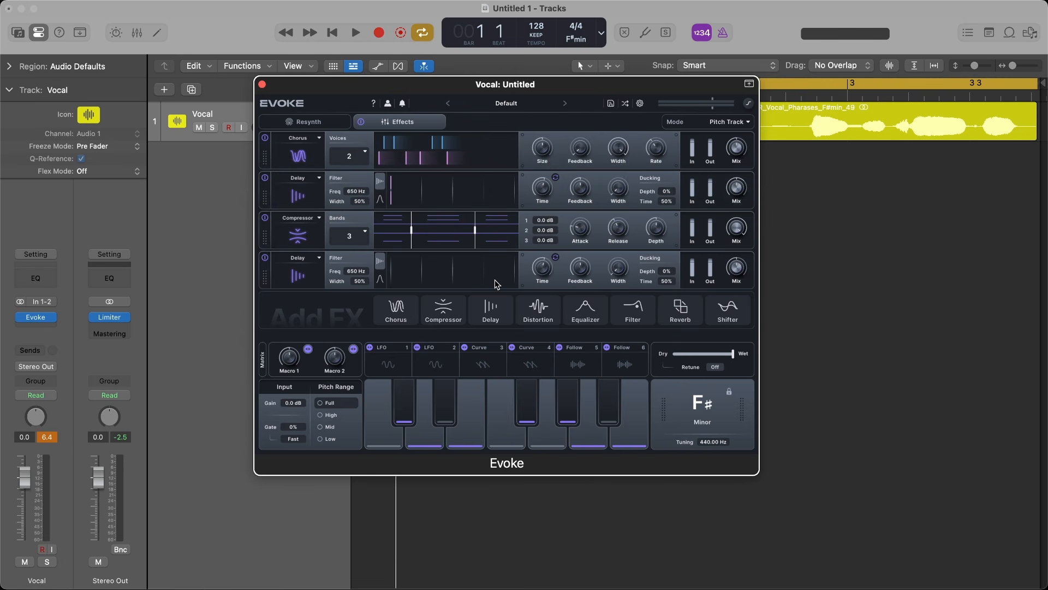
# Assign LFO 1 to modulate the resynthesis Pitch, and compare the Curve 4 settings with those of LFO 1.
pyautogui.click(309, 122)
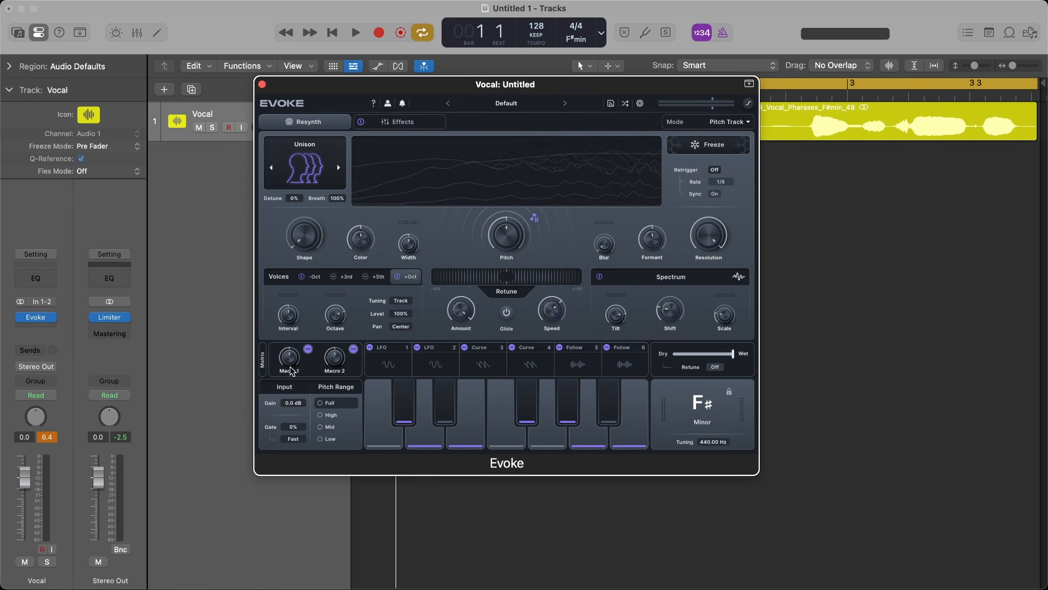
pyautogui.click(375, 361)
pyautogui.moveTo(375, 358)
pyautogui.mouseDown()
pyautogui.moveTo(370, 350)
pyautogui.moveTo(509, 226)
pyautogui.moveTo(482, 184)
pyautogui.mouseUp()
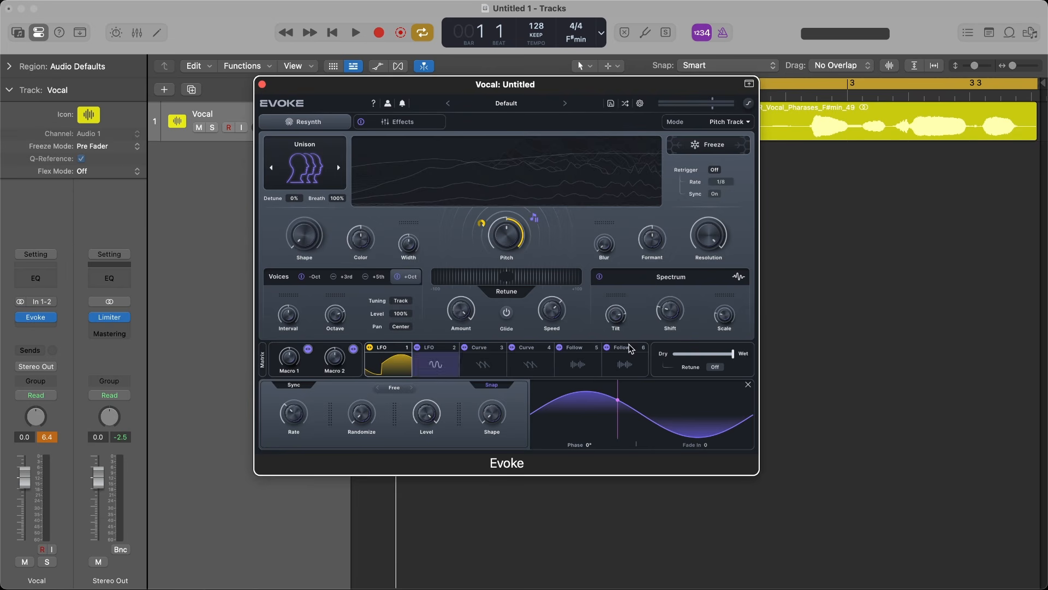
pyautogui.click(531, 363)
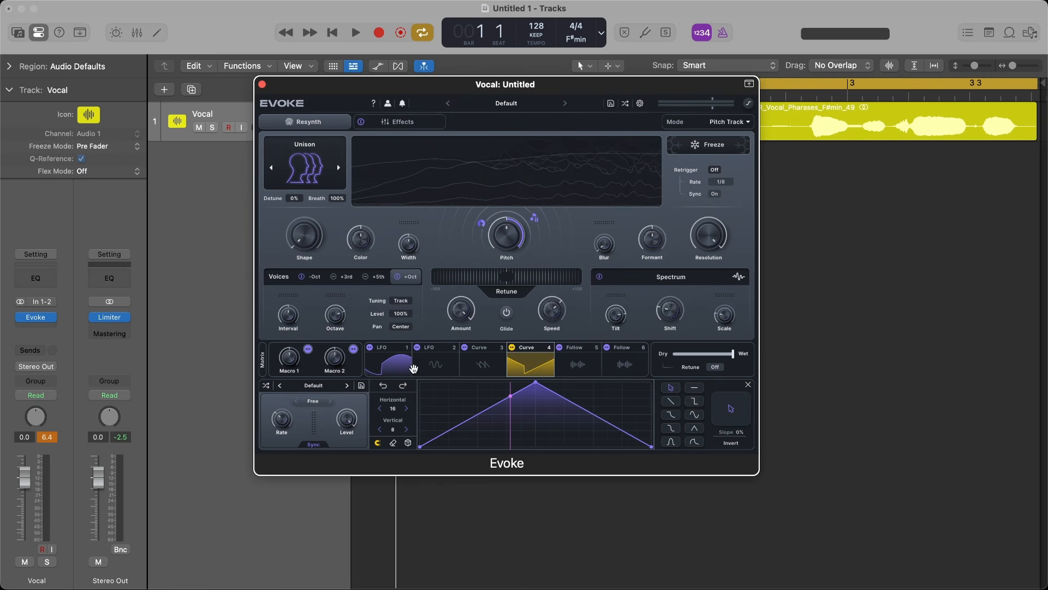
pyautogui.click(389, 369)
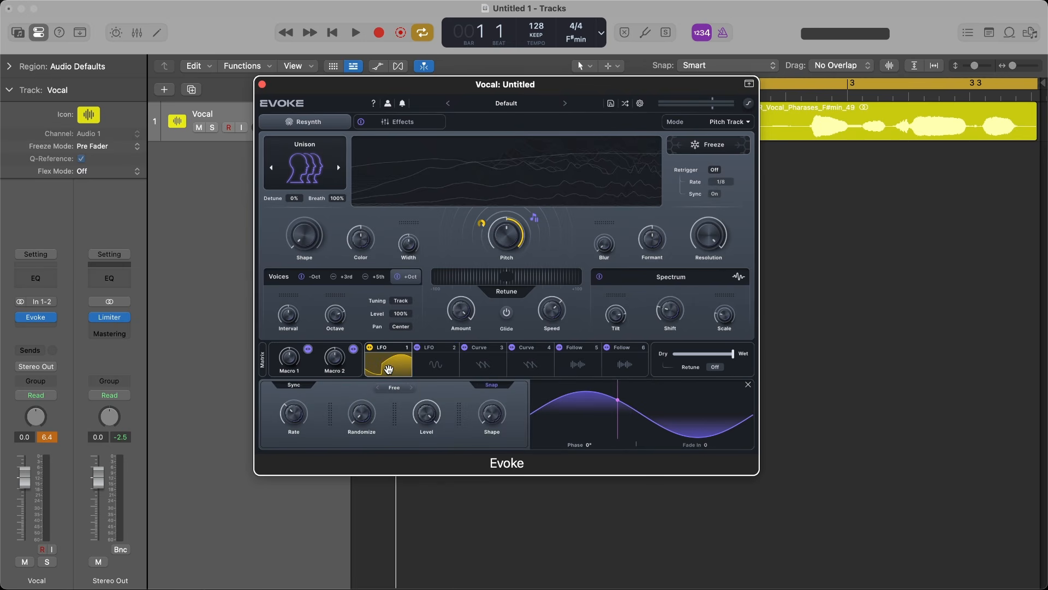